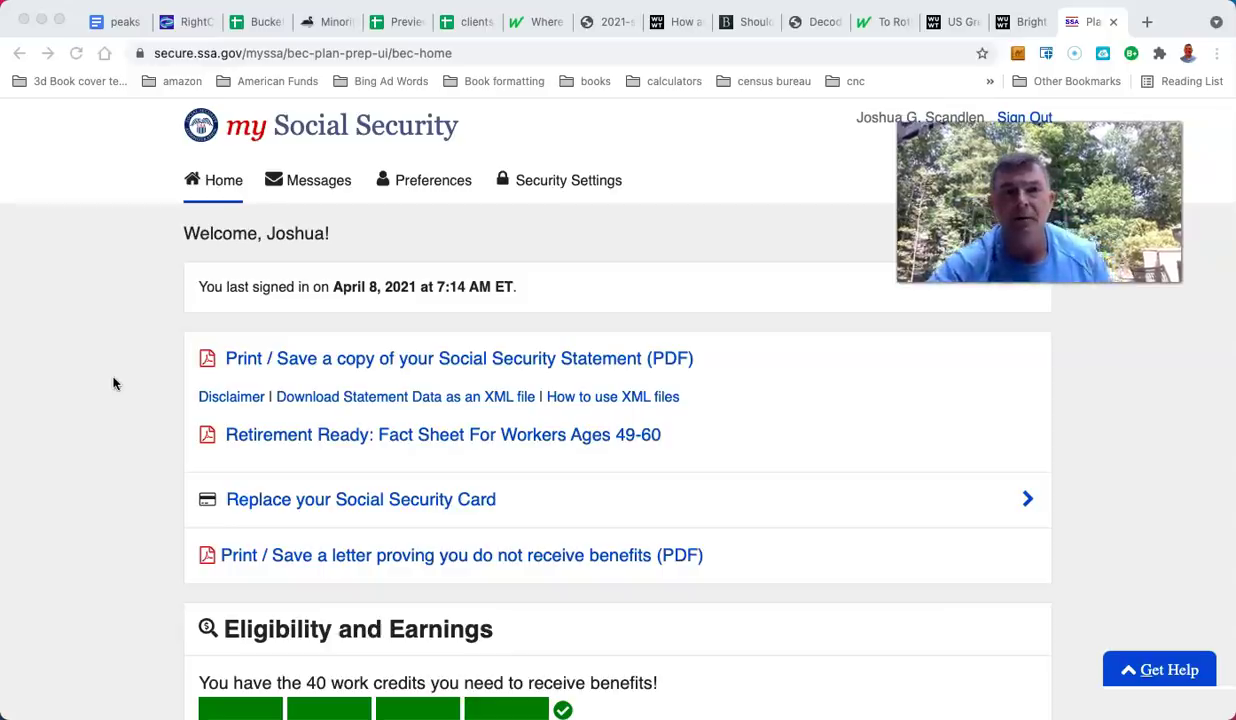
Step: Review the account home page from the statement links through Eligibility and Earnings to the Plan For Retirement benefit chart
{"action": "scroll", "coordinate": [113, 383], "scroll_direction": "down", "scroll_amount": 3}
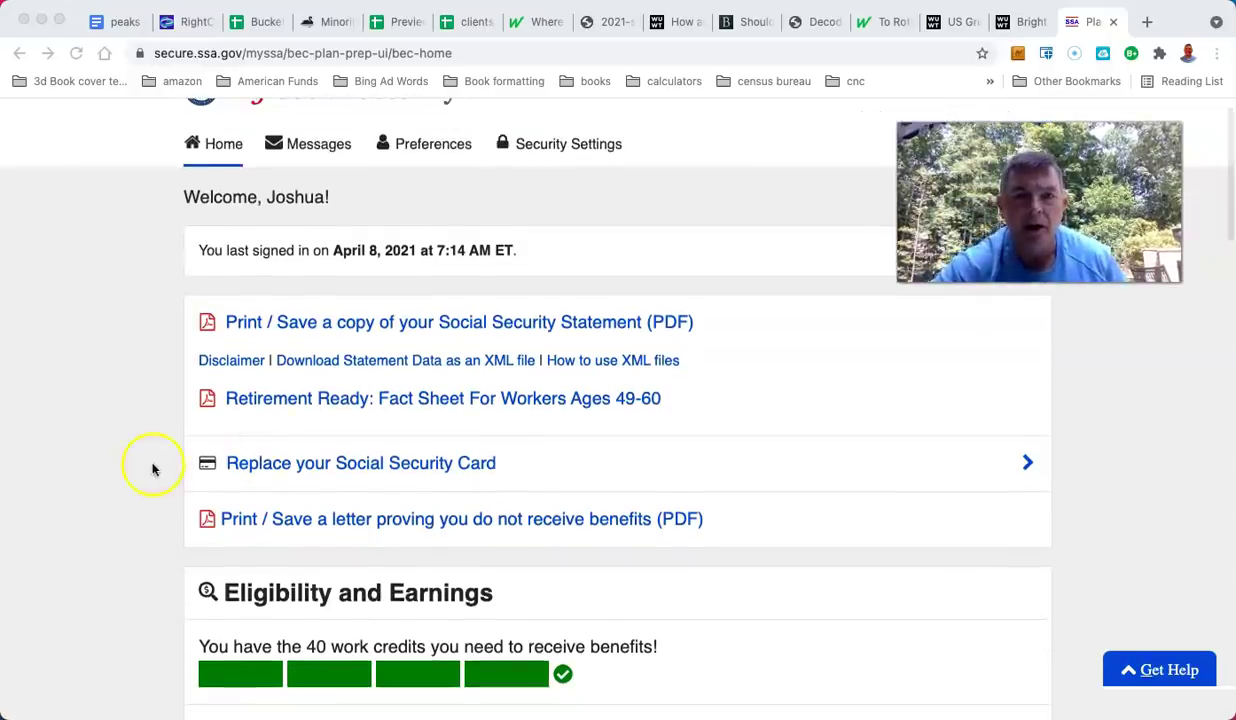
{"action": "scroll", "coordinate": [94, 417], "scroll_direction": "down", "scroll_amount": 3}
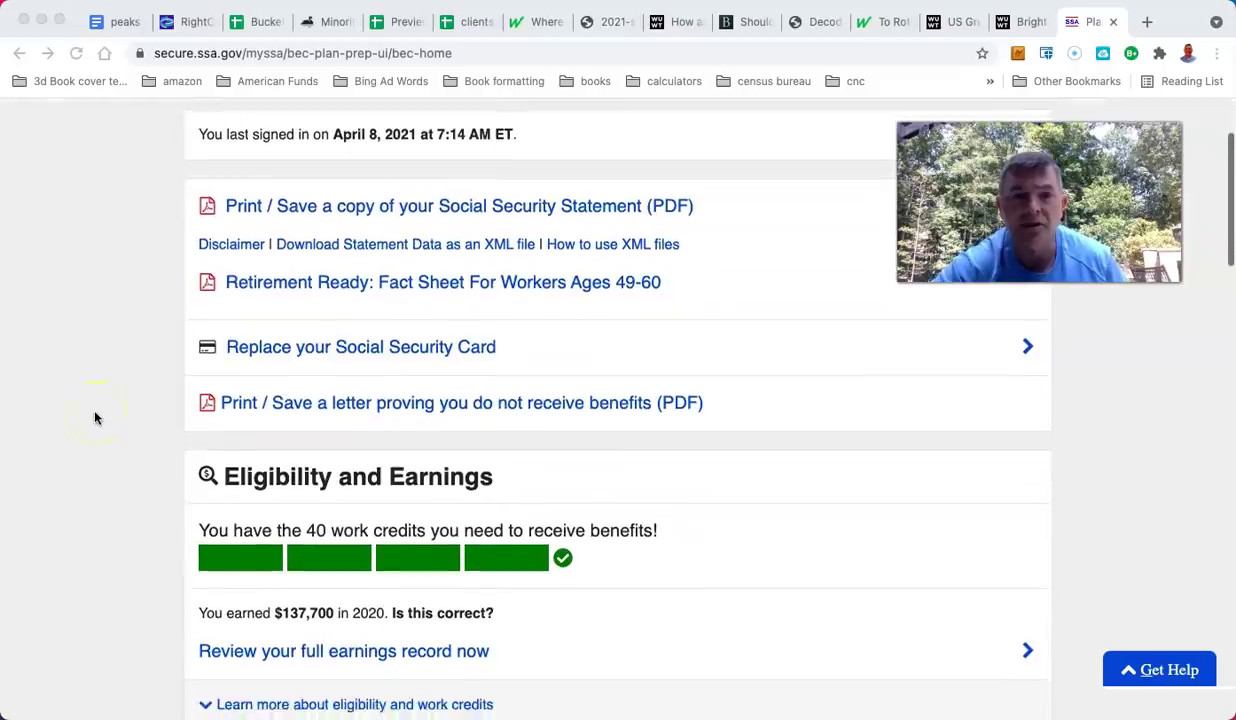
{"action": "scroll", "coordinate": [391, 566], "scroll_direction": "down", "scroll_amount": 3}
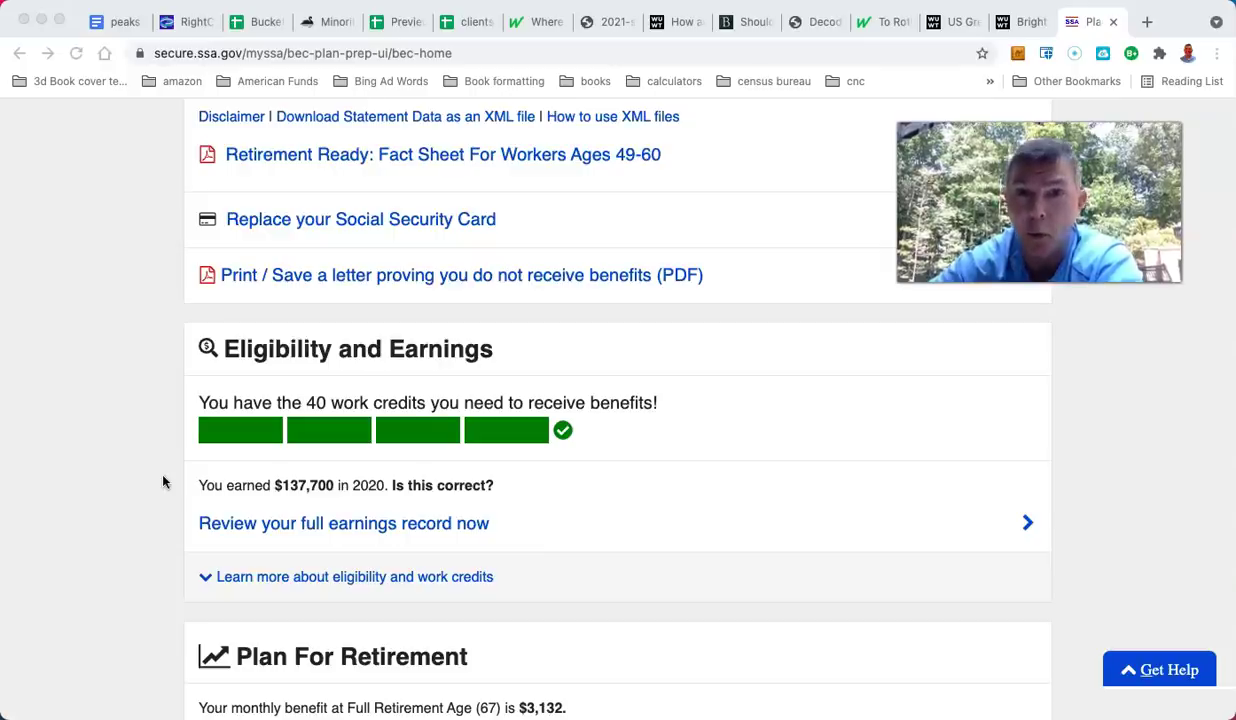
{"action": "scroll", "coordinate": [165, 482], "scroll_direction": "down", "scroll_amount": 1}
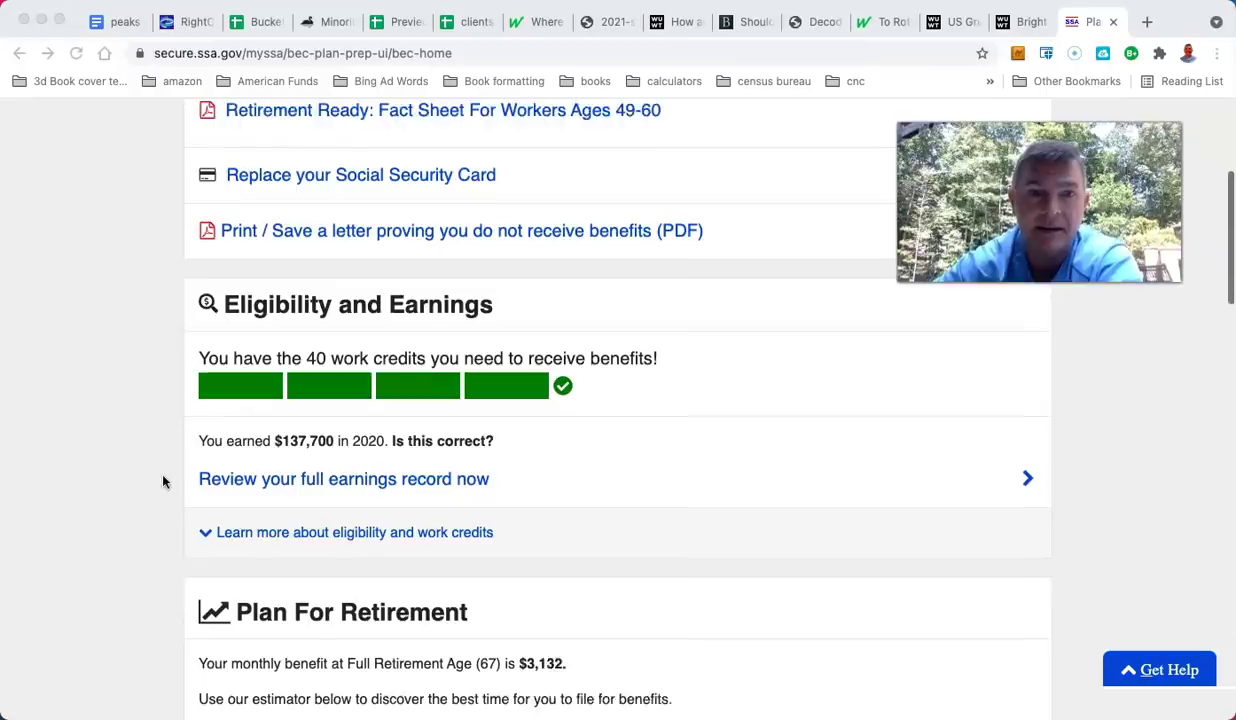
{"action": "scroll", "coordinate": [165, 482], "scroll_direction": "down", "scroll_amount": 2}
{"action": "scroll", "coordinate": [165, 482], "scroll_direction": "down", "scroll_amount": 3}
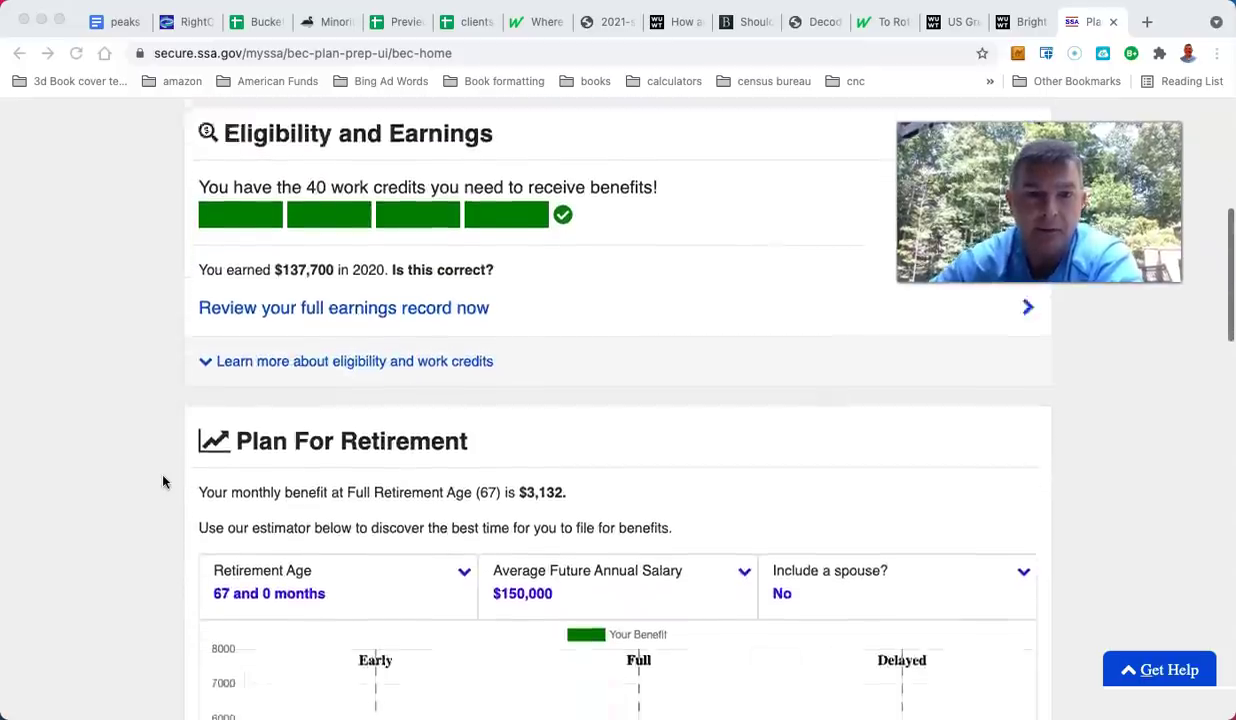
{"action": "scroll", "coordinate": [165, 482], "scroll_direction": "down", "scroll_amount": 2}
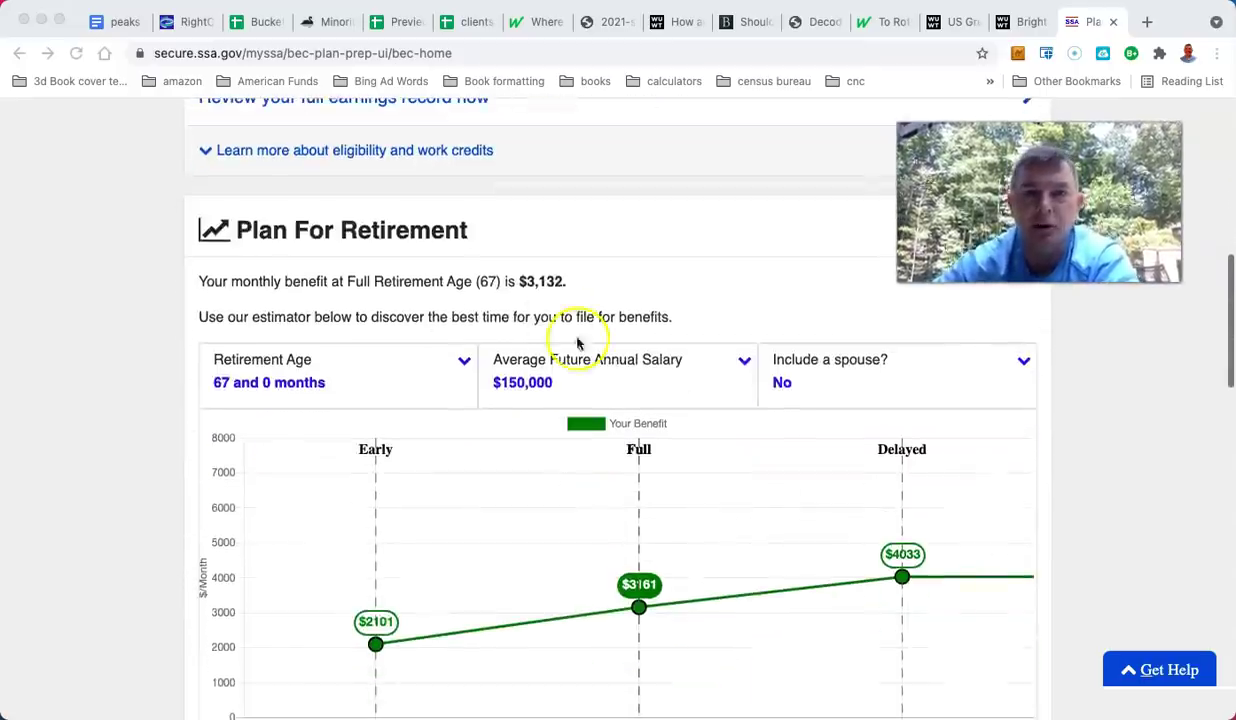
{"action": "scroll", "coordinate": [524, 284], "scroll_direction": "down", "scroll_amount": 1}
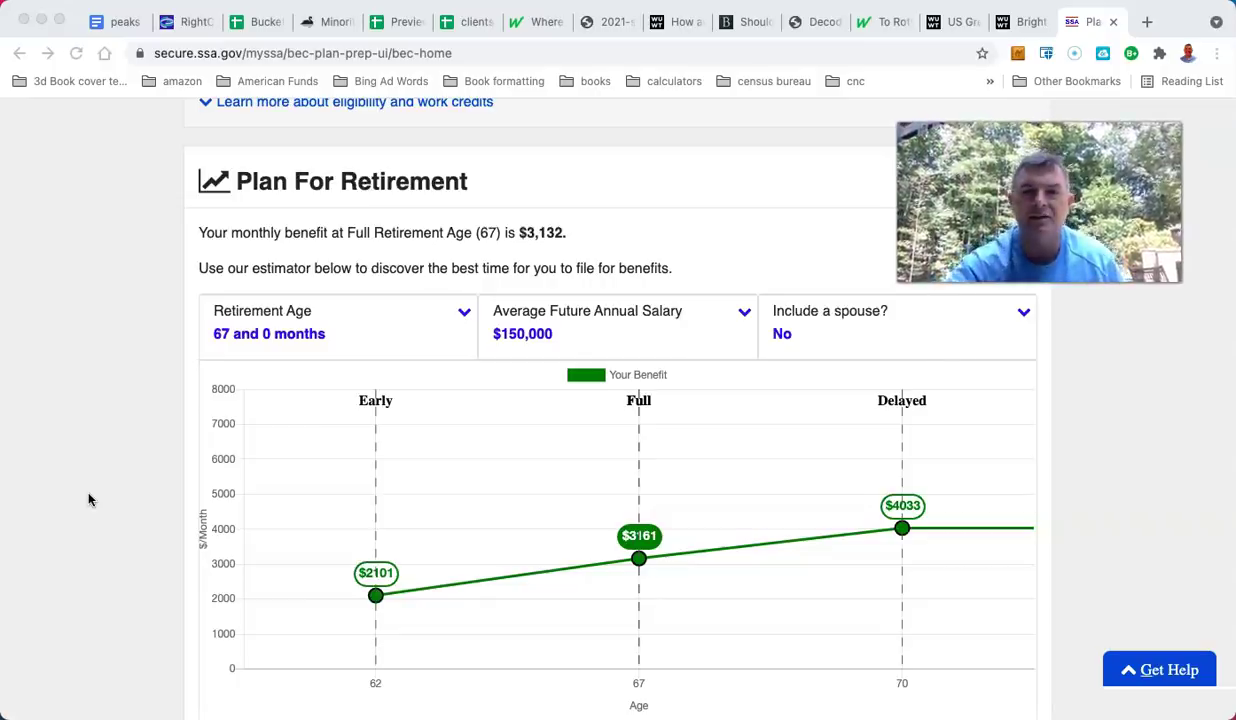
{"action": "scroll", "coordinate": [88, 499], "scroll_direction": "down", "scroll_amount": 1}
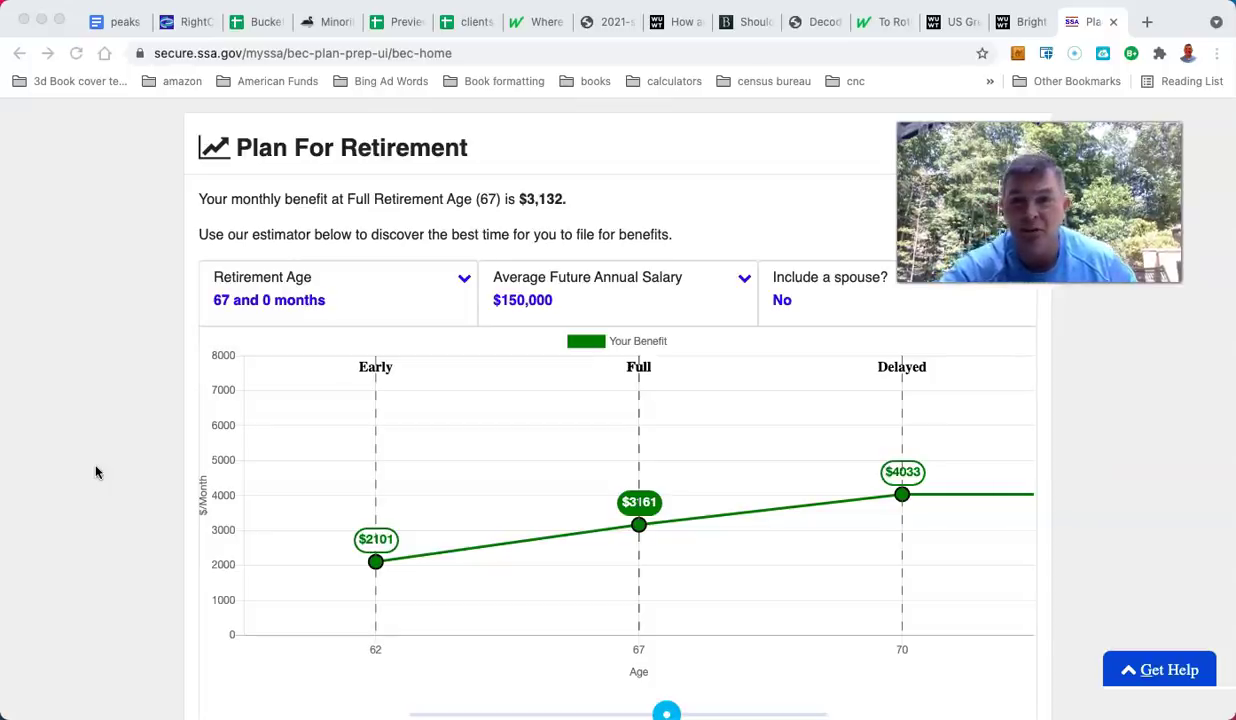
{"action": "scroll", "coordinate": [96, 472], "scroll_direction": "down", "scroll_amount": 1}
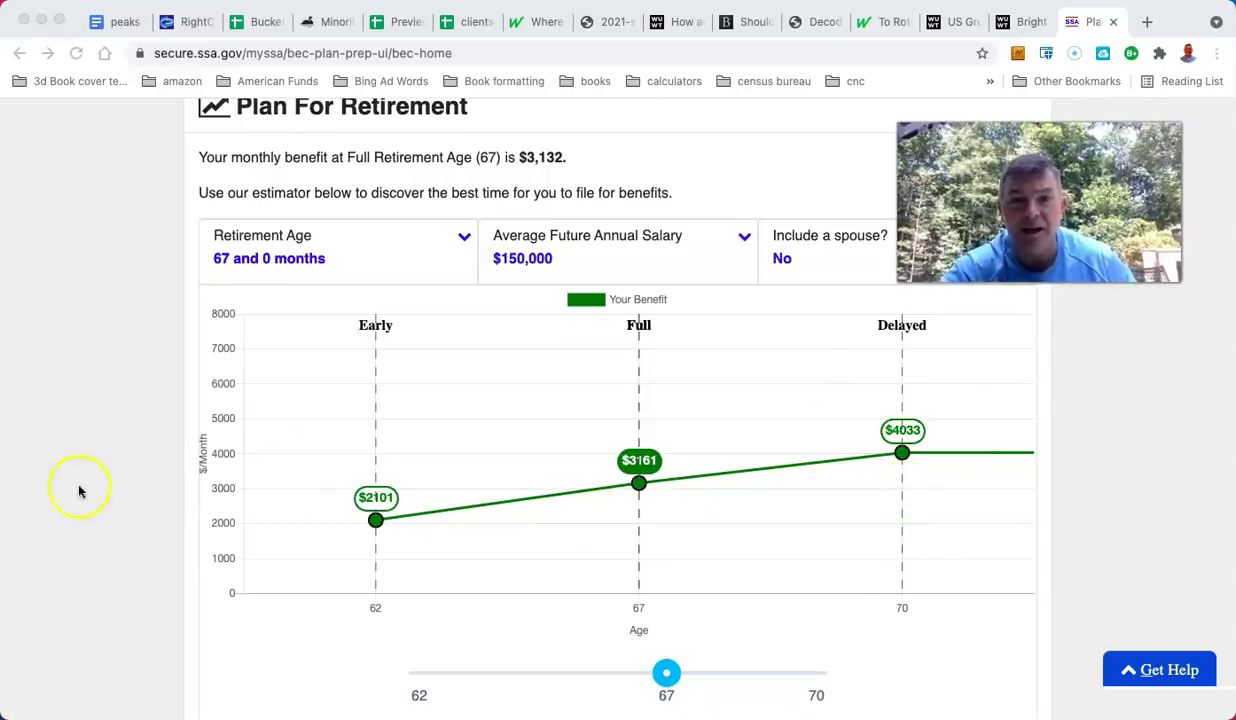
Step: Examine the Estimates Table of monthly benefits by retirement age, and the disability, survivors and Medicare information under More Benefits
{"action": "scroll", "coordinate": [80, 491], "scroll_direction": "down", "scroll_amount": 3}
{"action": "scroll", "coordinate": [78, 491], "scroll_direction": "down", "scroll_amount": 3}
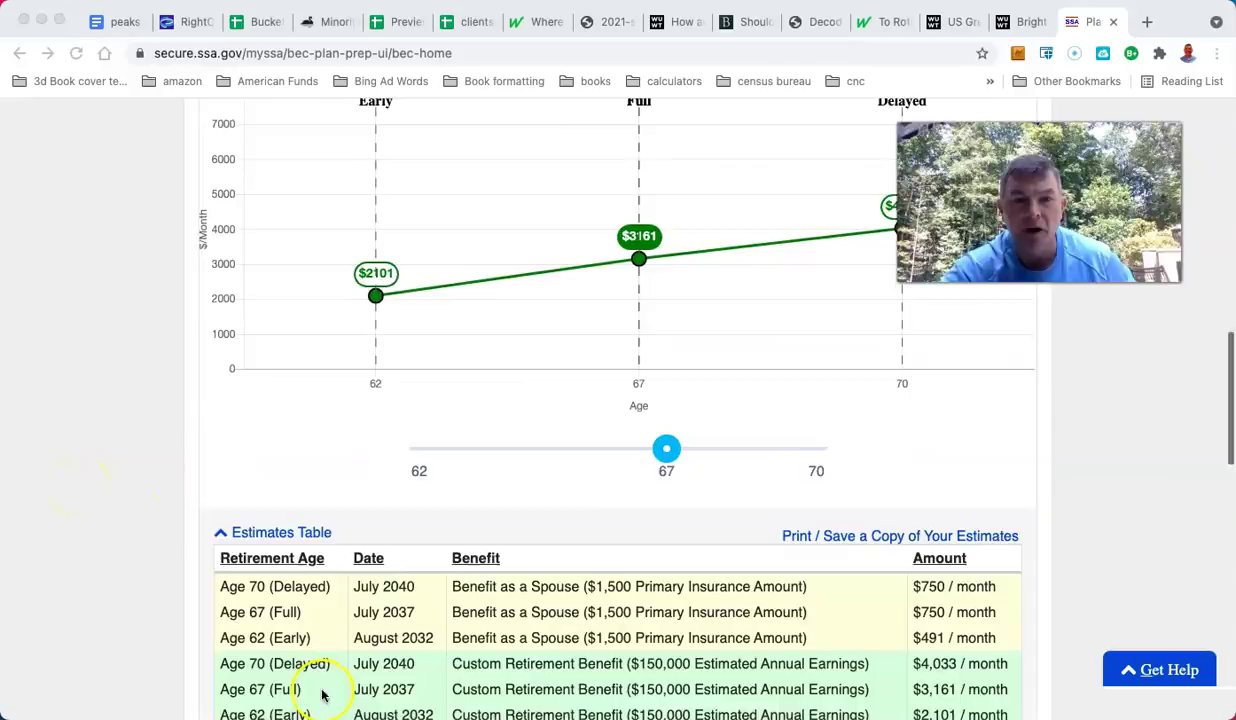
{"action": "scroll", "coordinate": [140, 566], "scroll_direction": "down", "scroll_amount": 3}
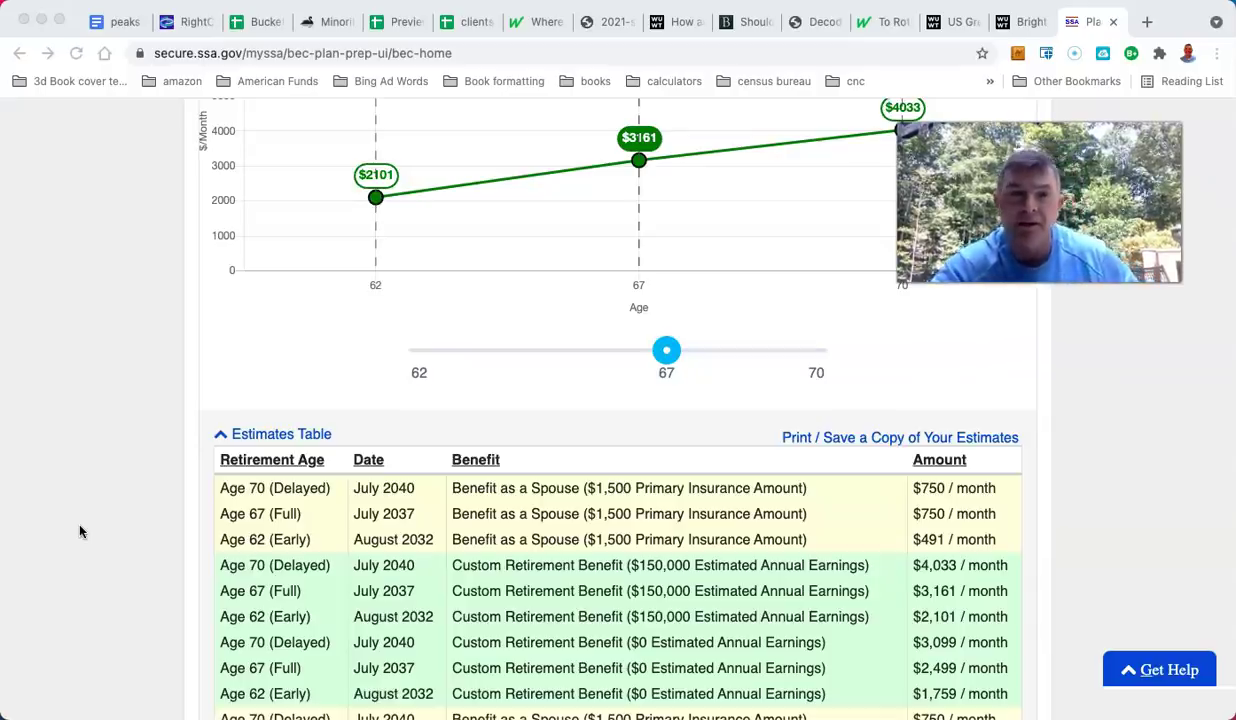
{"action": "scroll", "coordinate": [80, 532], "scroll_direction": "down", "scroll_amount": 1}
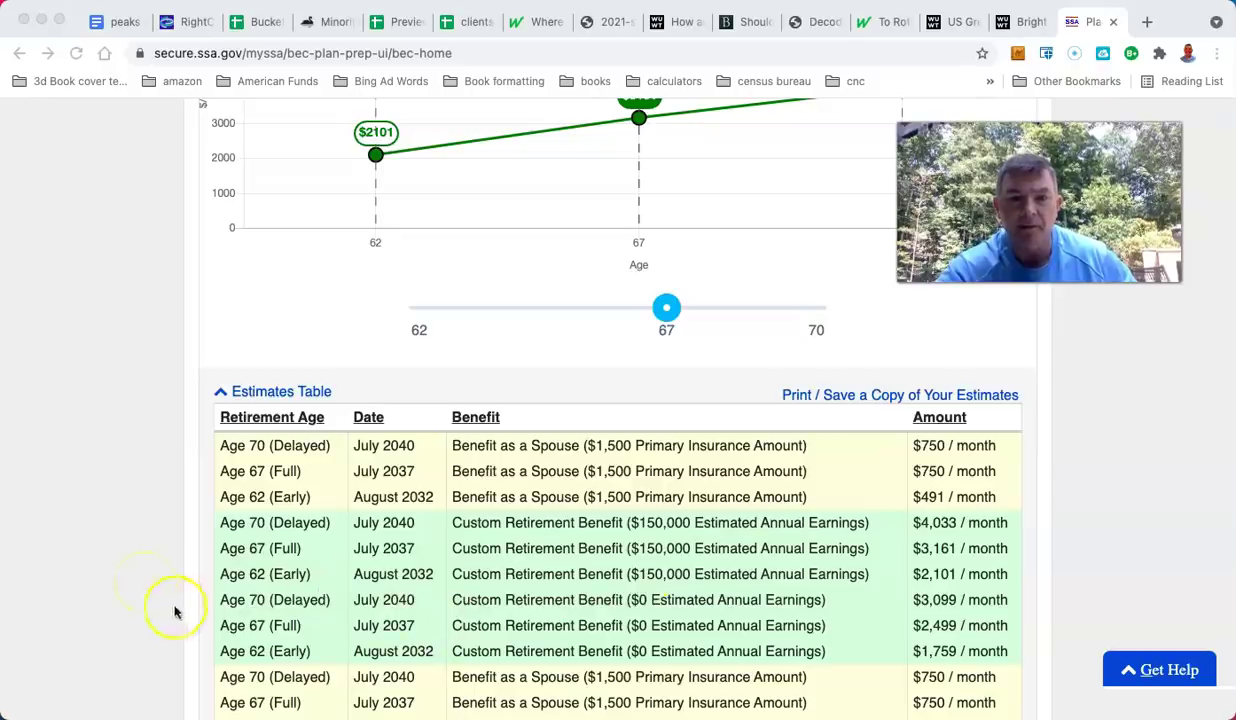
{"action": "scroll", "coordinate": [360, 578], "scroll_direction": "down", "scroll_amount": 2}
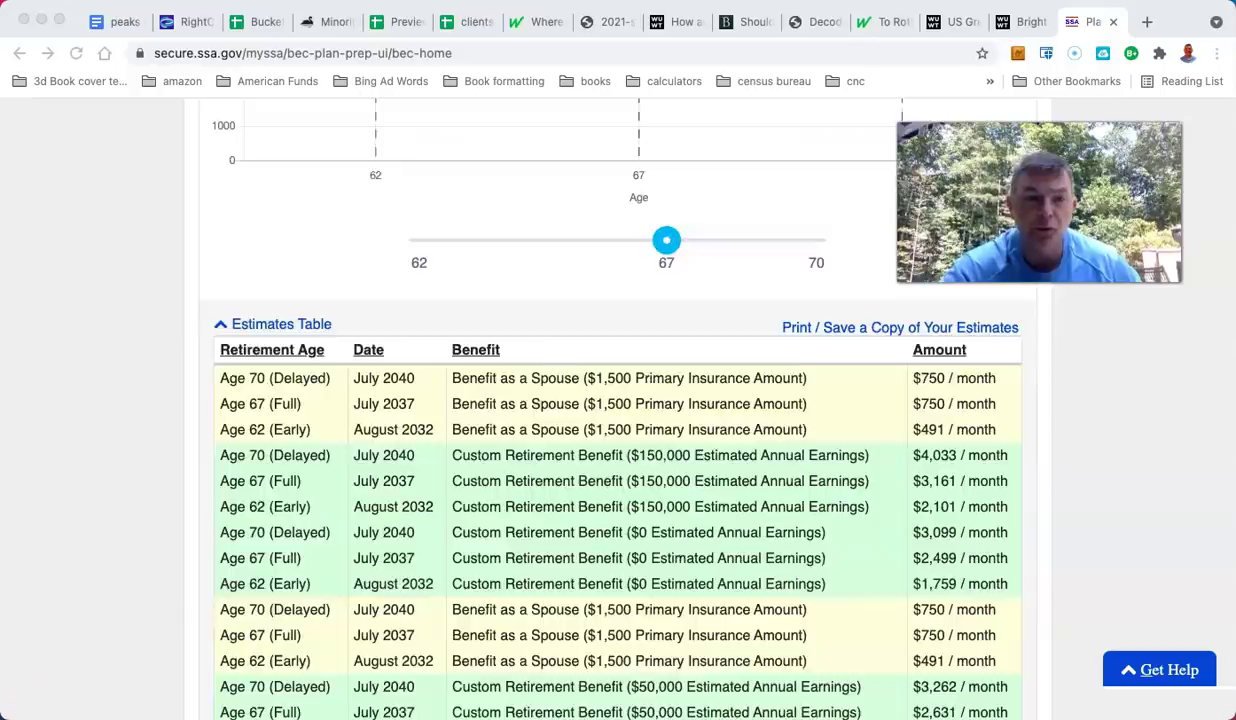
{"action": "scroll", "coordinate": [460, 445], "scroll_direction": "down", "scroll_amount": 10}
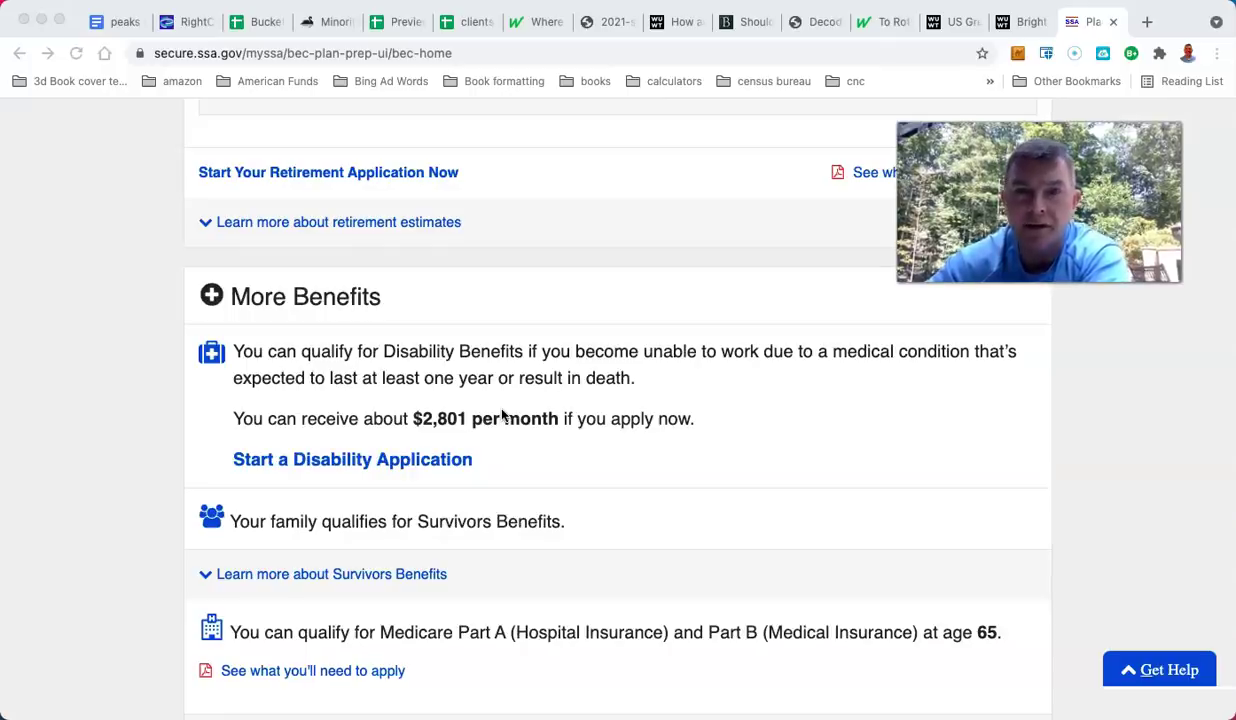
{"action": "left_click", "coordinate": [575, 353]}
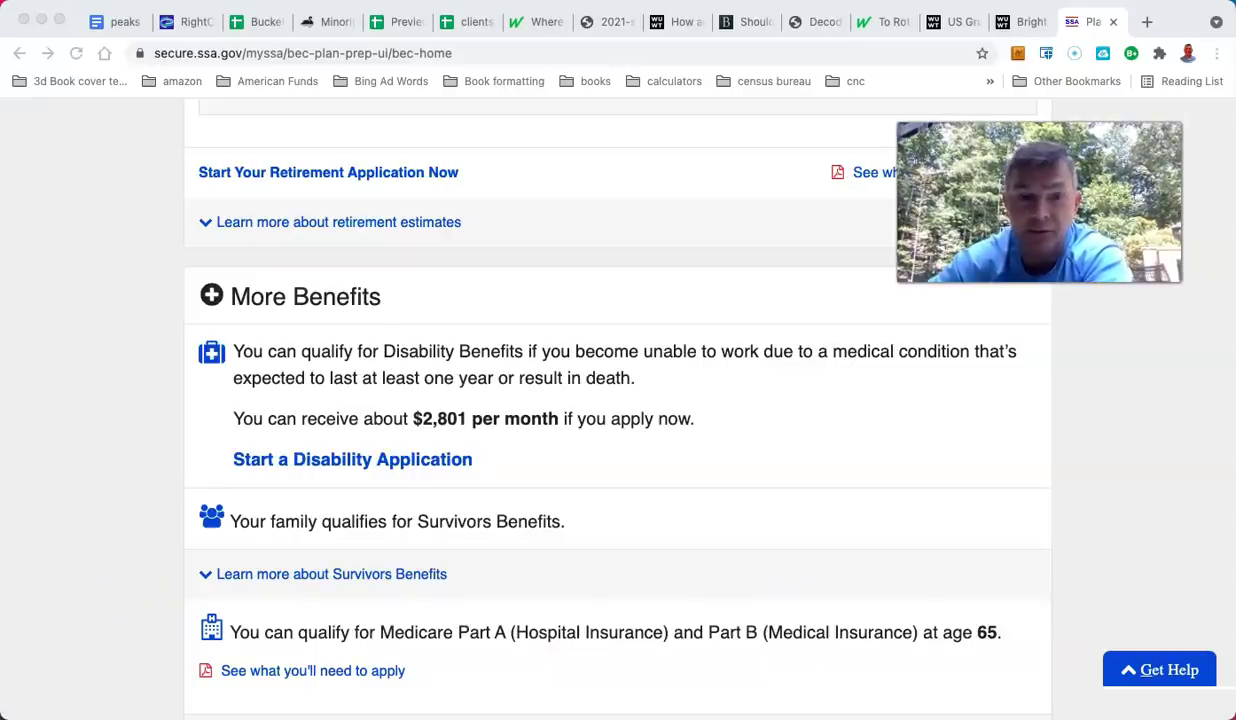
Step: Expand the benefit calculator for a current or former spouse and select the spouse's month, day and year of birth
{"action": "scroll", "coordinate": [69, 585], "scroll_direction": "down", "scroll_amount": 5}
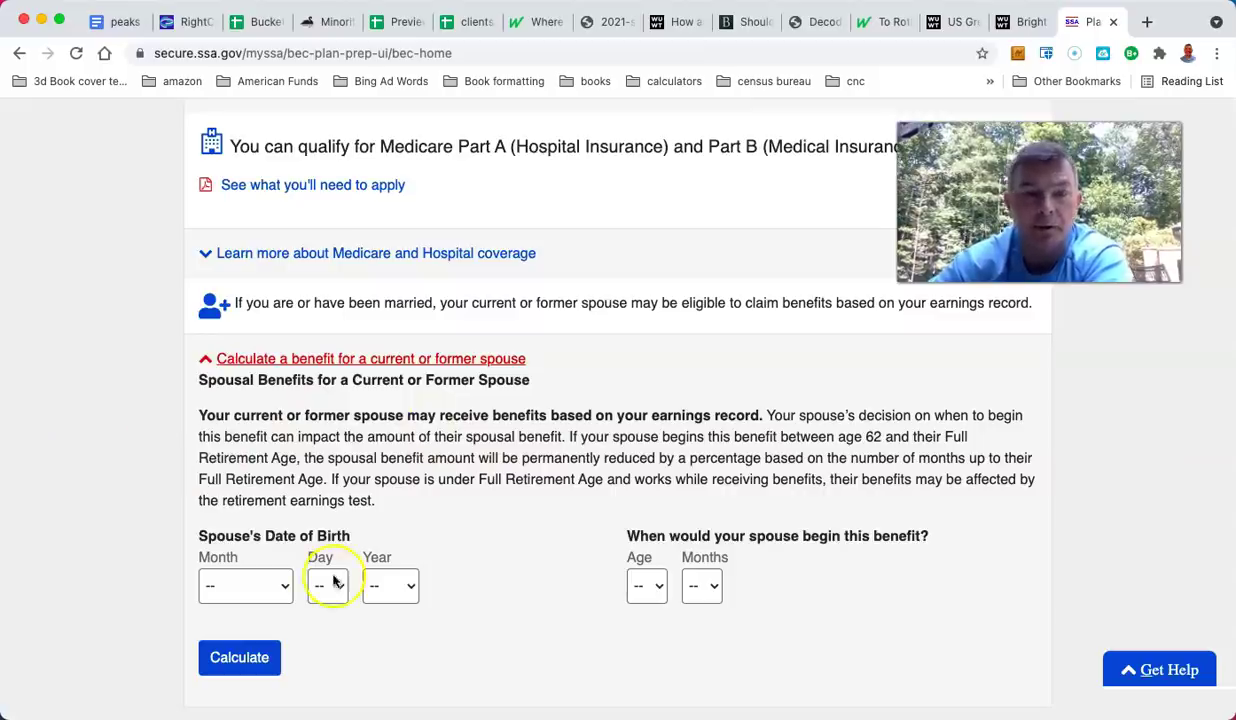
{"action": "left_click", "coordinate": [264, 586]}
{"action": "left_click", "coordinate": [248, 612]}
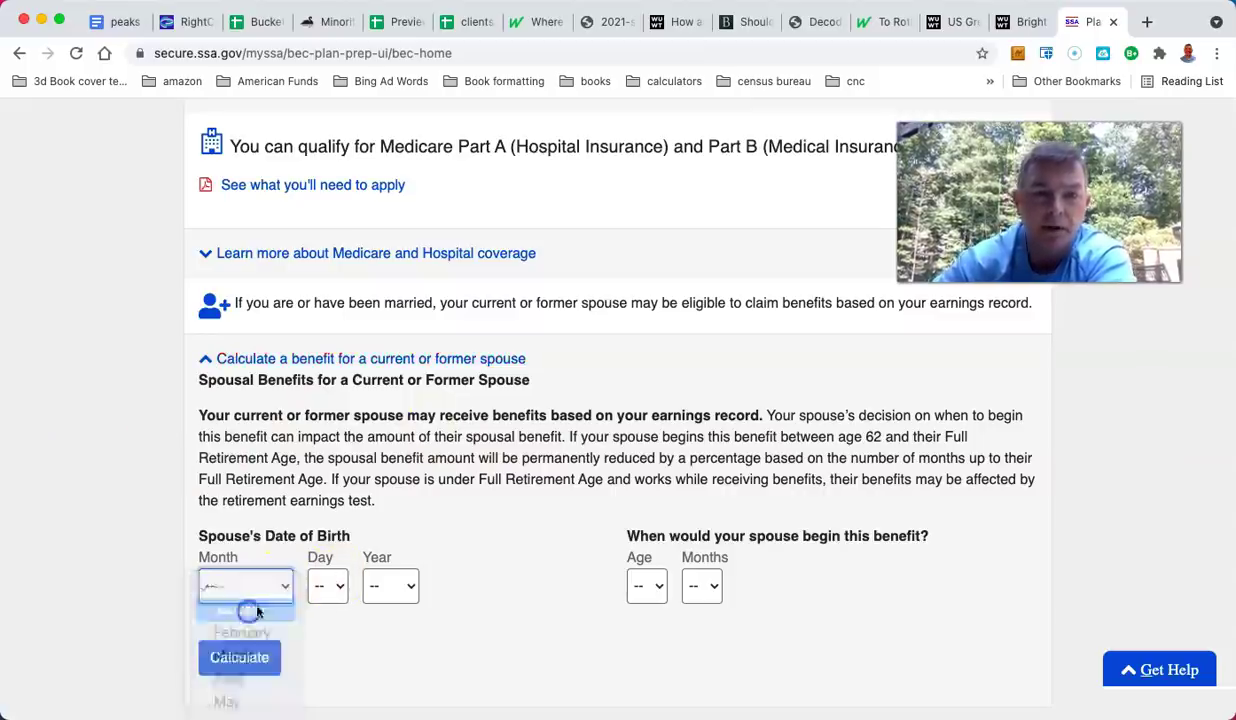
{"action": "left_click", "coordinate": [326, 590]}
{"action": "left_click", "coordinate": [327, 612]}
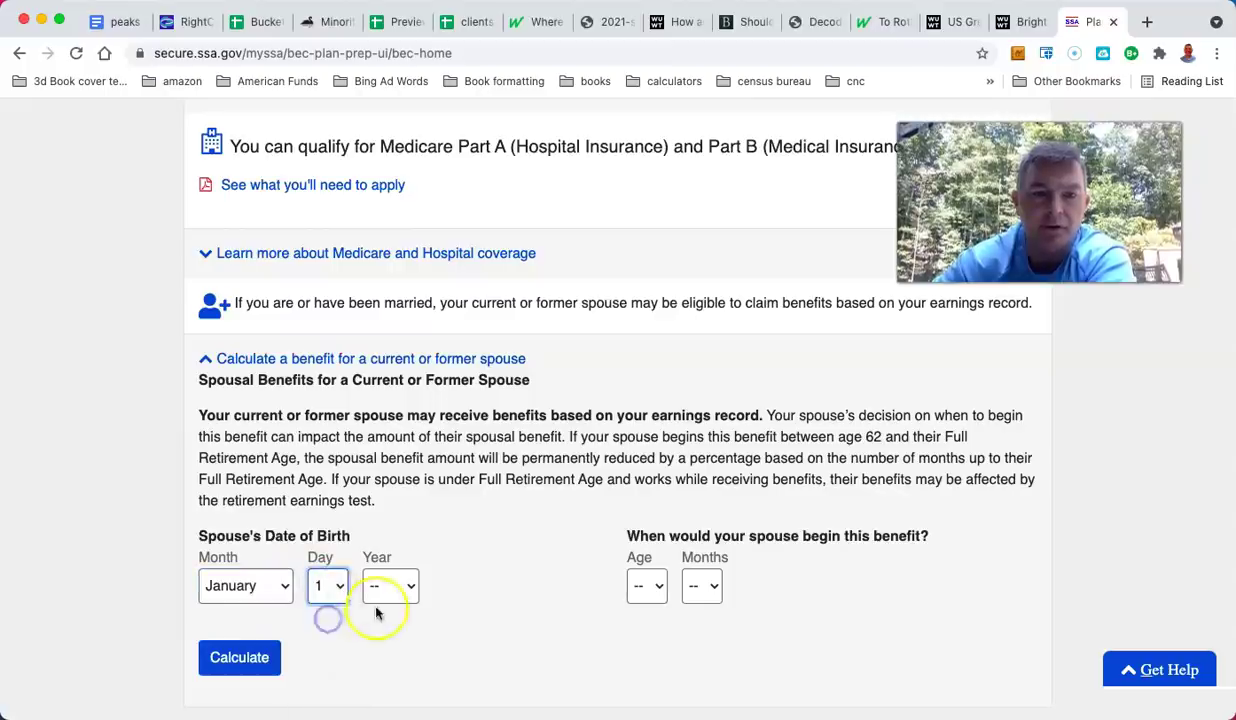
{"action": "left_click", "coordinate": [381, 588]}
{"action": "scroll", "coordinate": [383, 597], "scroll_direction": "down", "scroll_amount": 5}
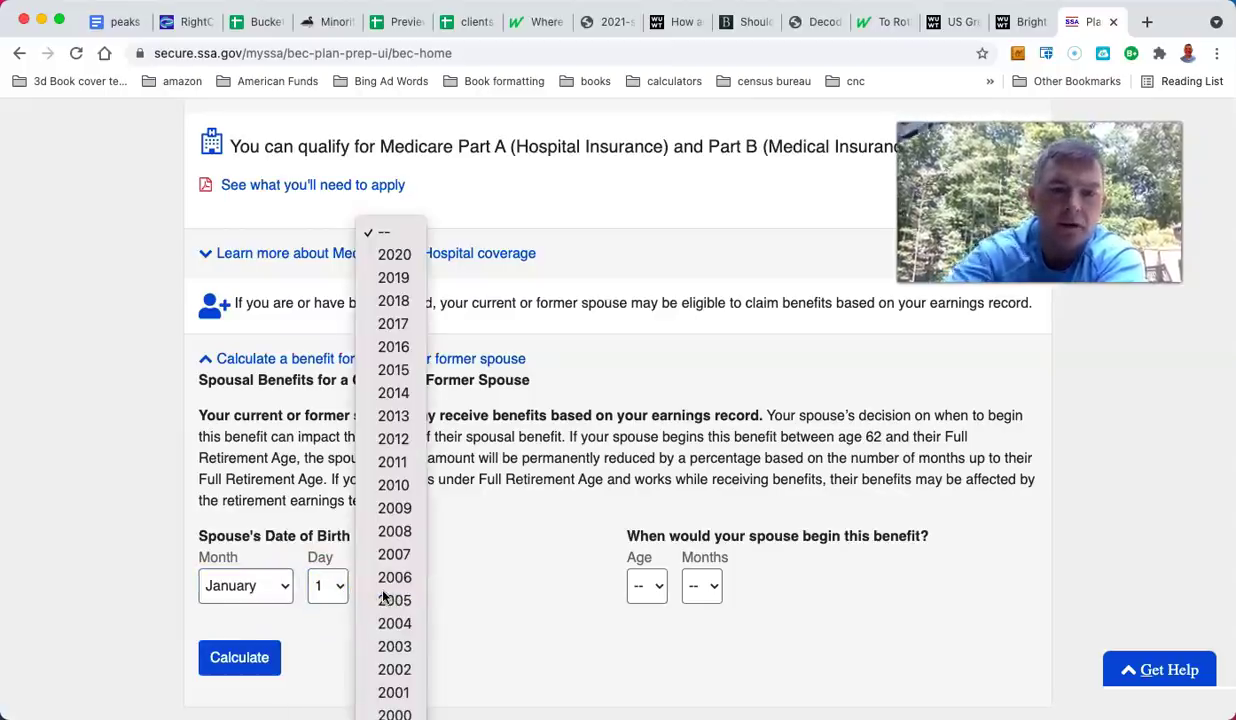
{"action": "key", "text": "Down"}
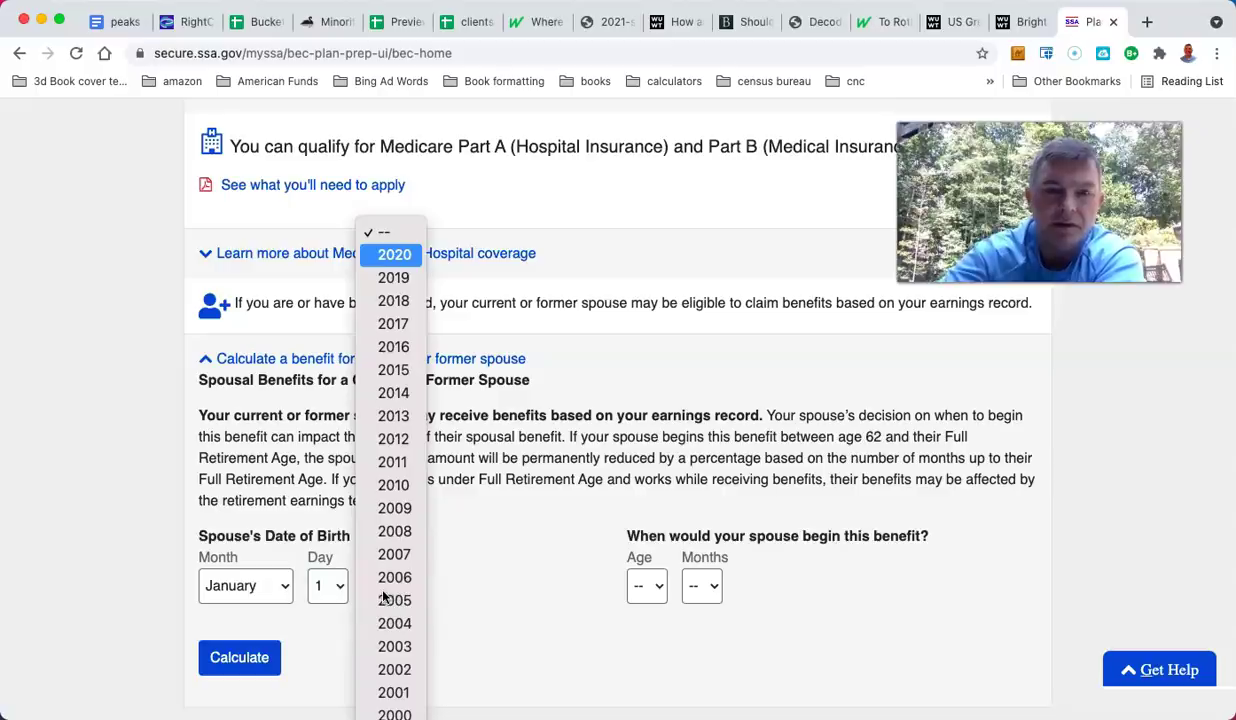
{"action": "scroll", "coordinate": [386, 620], "scroll_direction": "down", "scroll_amount": 10}
{"action": "scroll", "coordinate": [395, 618], "scroll_direction": "up", "scroll_amount": 9}
{"action": "scroll", "coordinate": [397, 618], "scroll_direction": "down", "scroll_amount": 6}
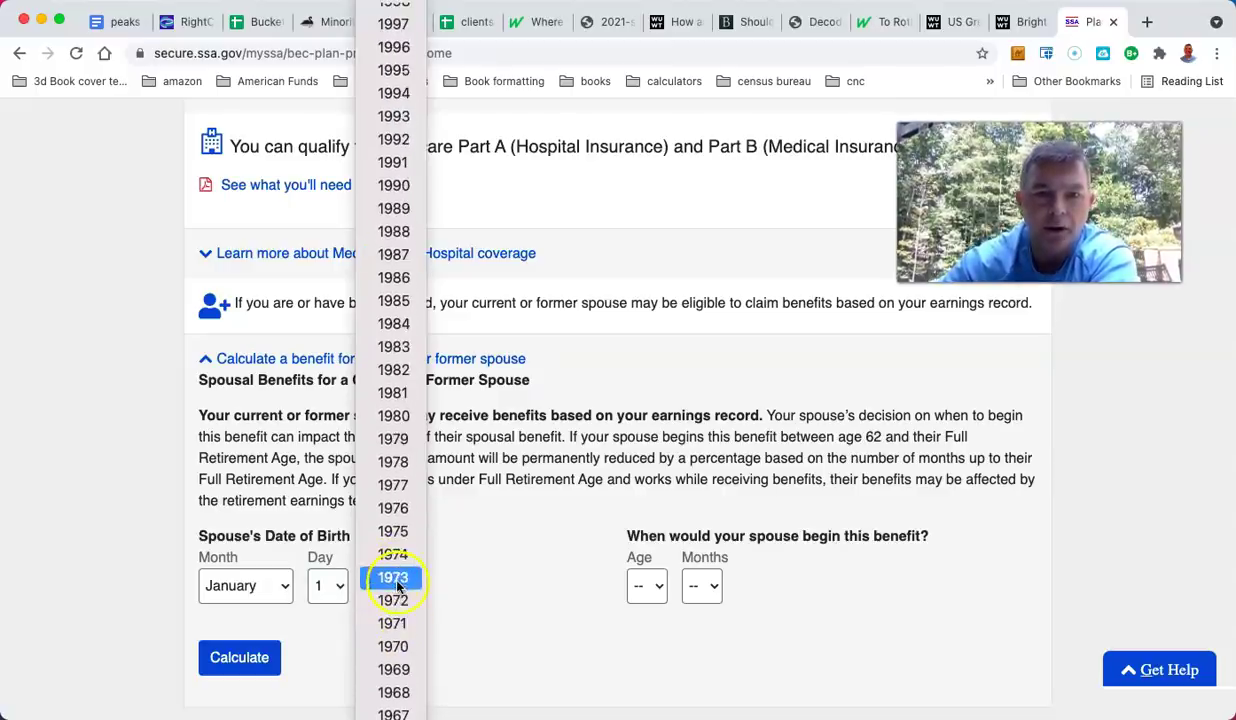
{"action": "left_click", "coordinate": [393, 555]}
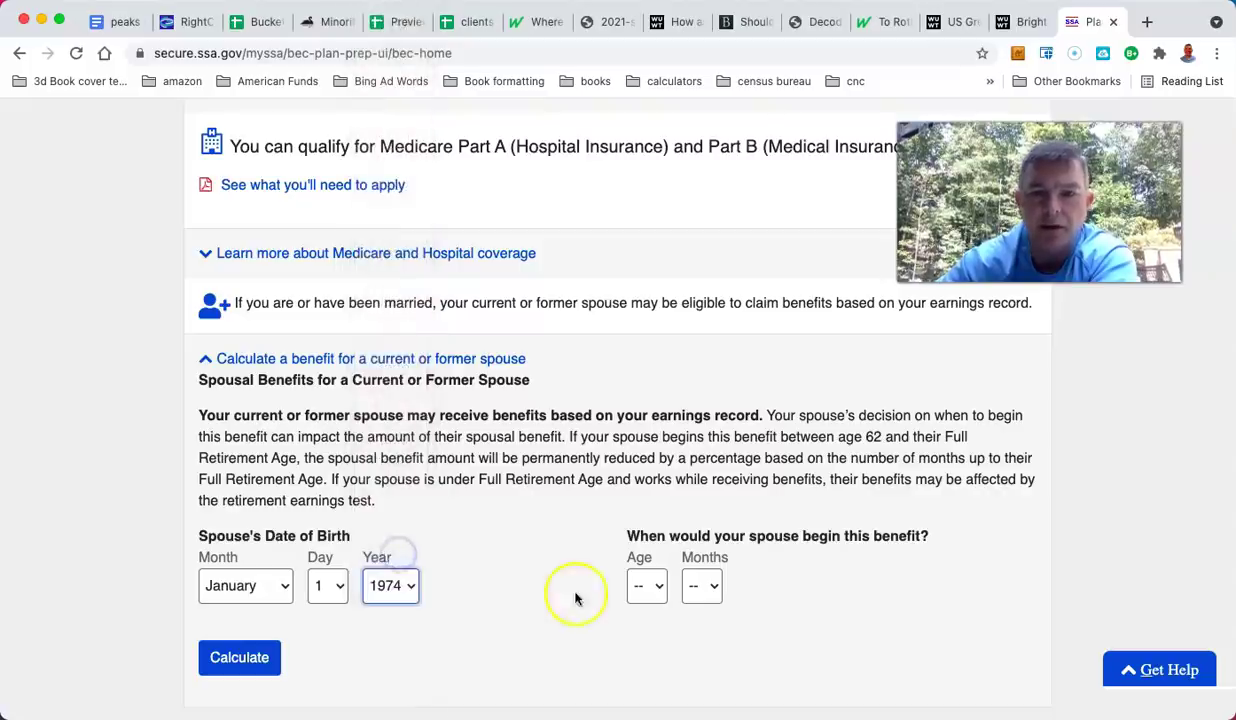
Step: Set the spouse's benefit to begin at age 67 and 0 months and calculate the estimated spousal benefit
{"action": "left_click", "coordinate": [659, 594]}
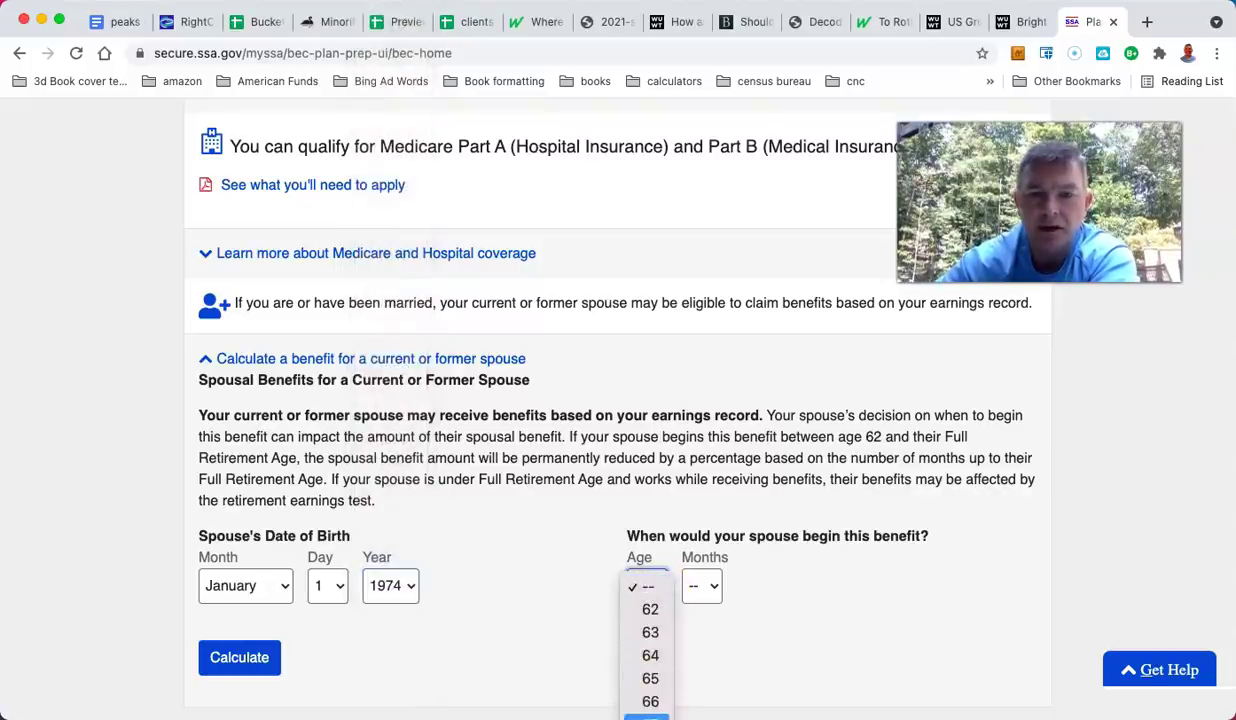
{"action": "left_click", "coordinate": [690, 663]}
{"action": "type", "text": "67"}
{"action": "left_click", "coordinate": [702, 586]}
{"action": "left_click", "coordinate": [706, 604]}
{"action": "left_click", "coordinate": [226, 659]}
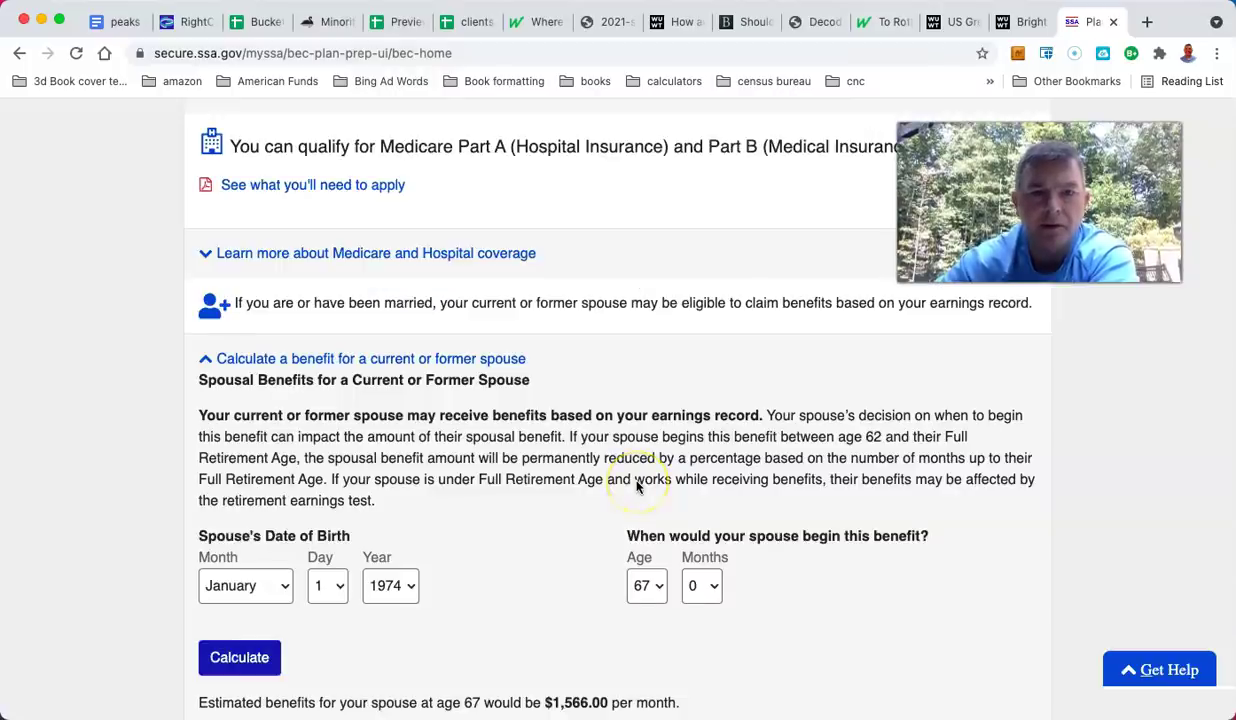
{"action": "scroll", "coordinate": [637, 485], "scroll_direction": "down", "scroll_amount": 2}
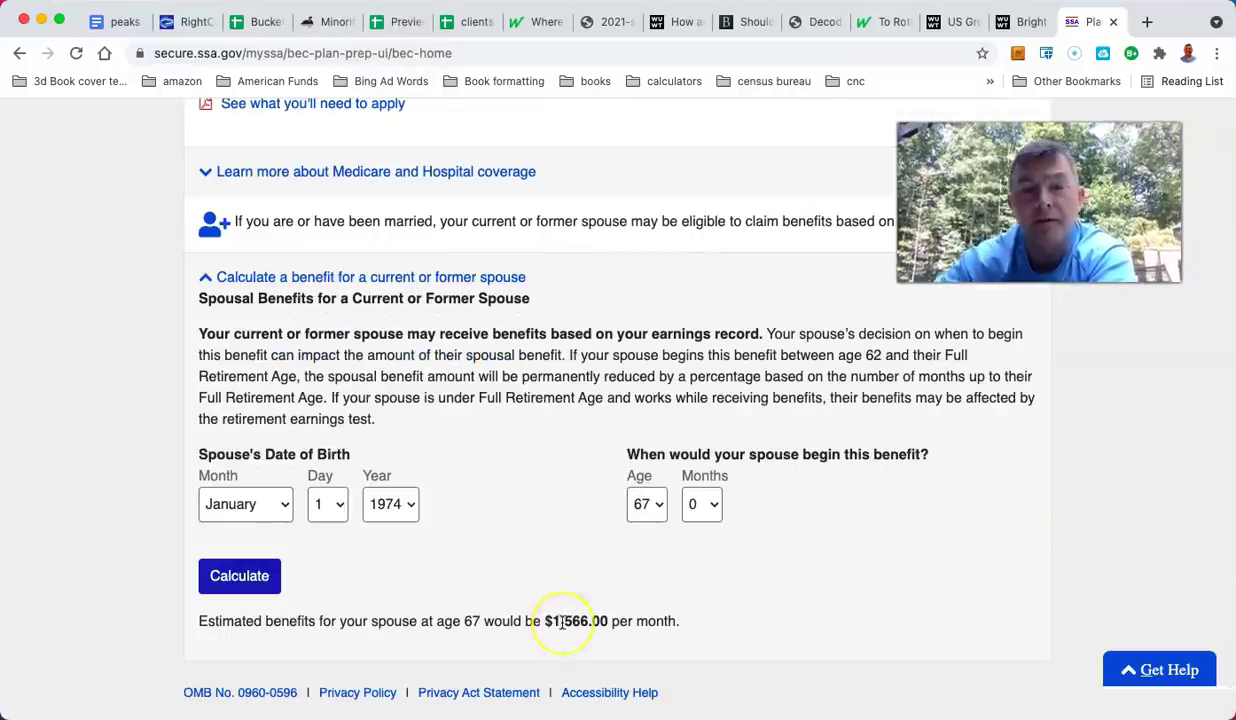
Step: Compare the calculated spousal benefit with the worker's own benefit in the Plan For Retirement chart
{"action": "scroll", "coordinate": [562, 622], "scroll_direction": "up", "scroll_amount": 15}
{"action": "scroll", "coordinate": [562, 622], "scroll_direction": "down", "scroll_amount": 5}
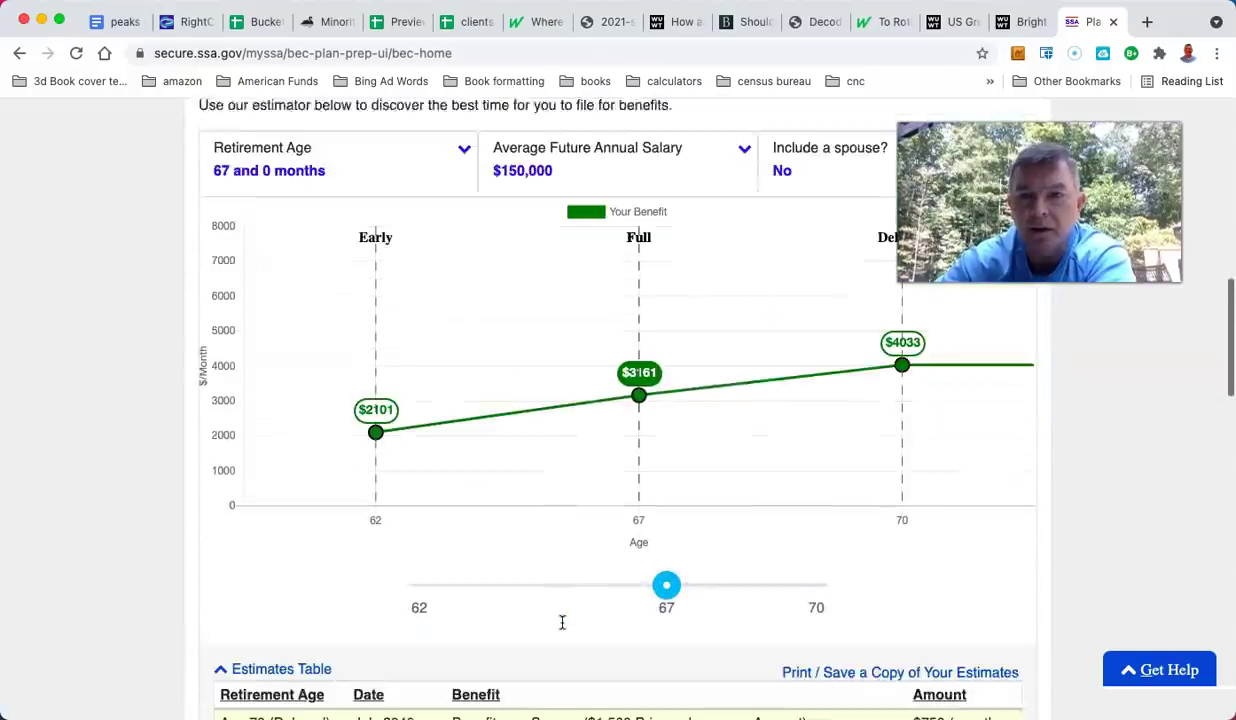
{"action": "scroll", "coordinate": [150, 545], "scroll_direction": "down", "scroll_amount": 15}
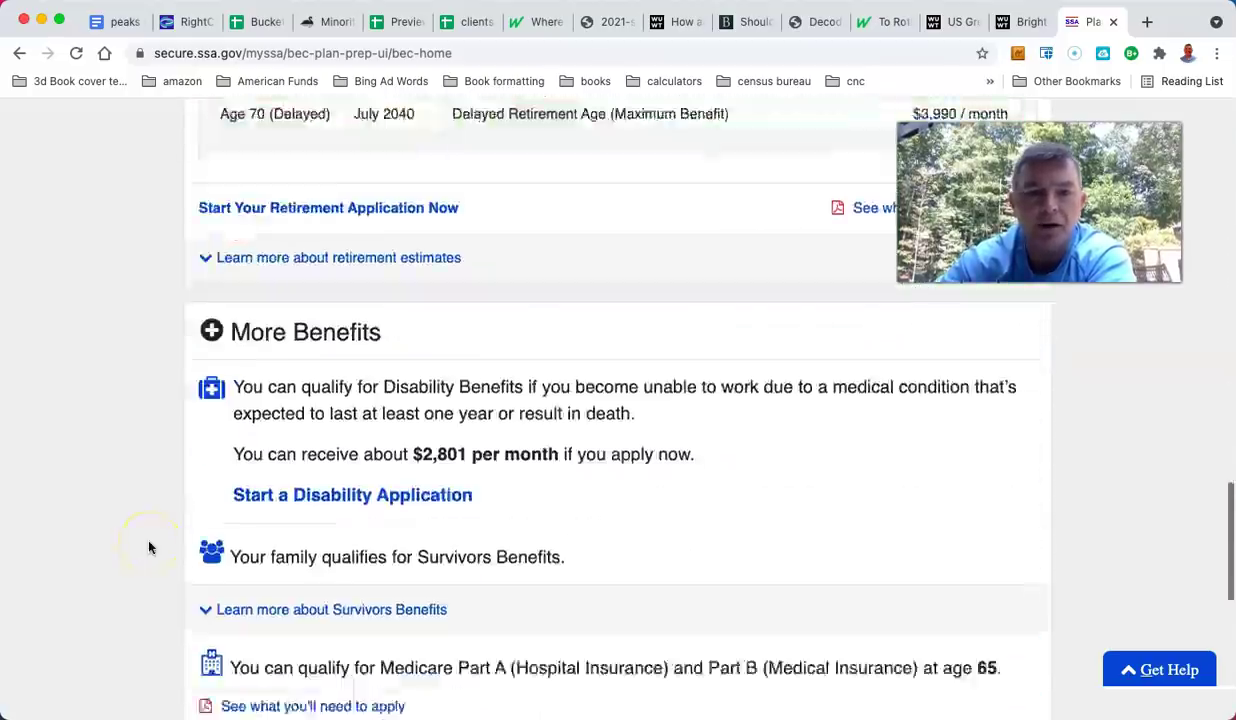
{"action": "scroll", "coordinate": [148, 545], "scroll_direction": "down", "scroll_amount": 5}
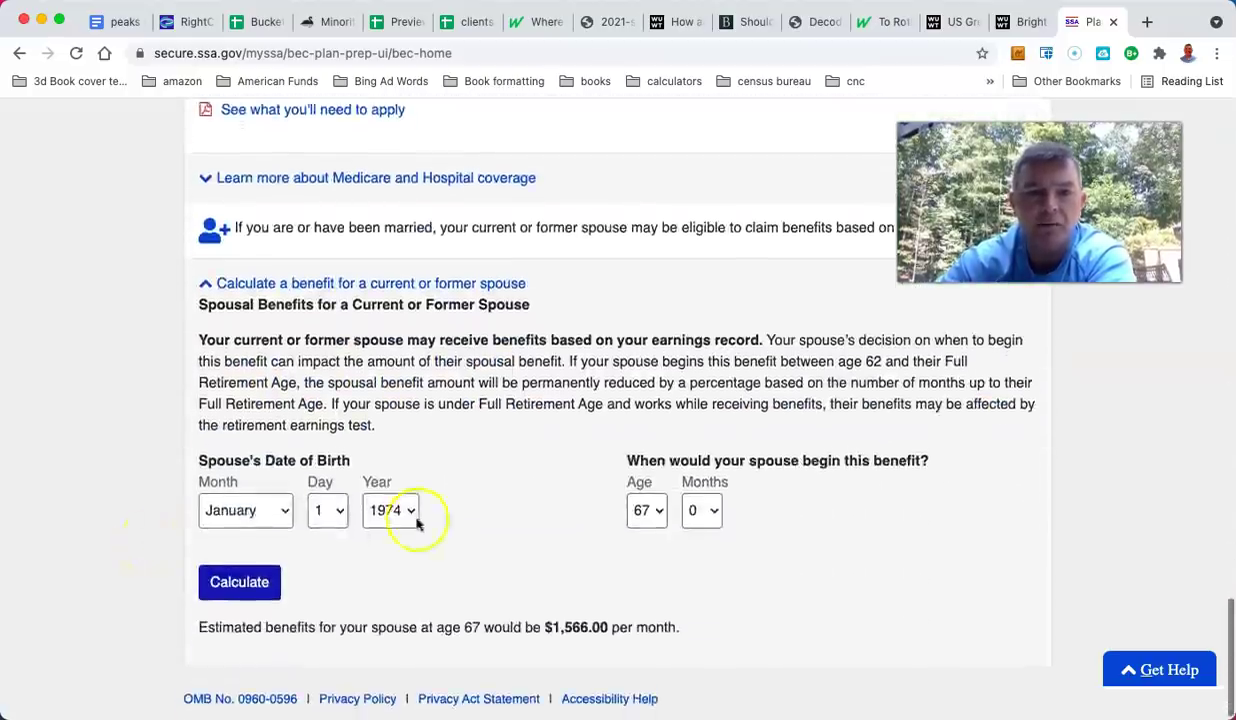
{"action": "left_click", "coordinate": [76, 460]}
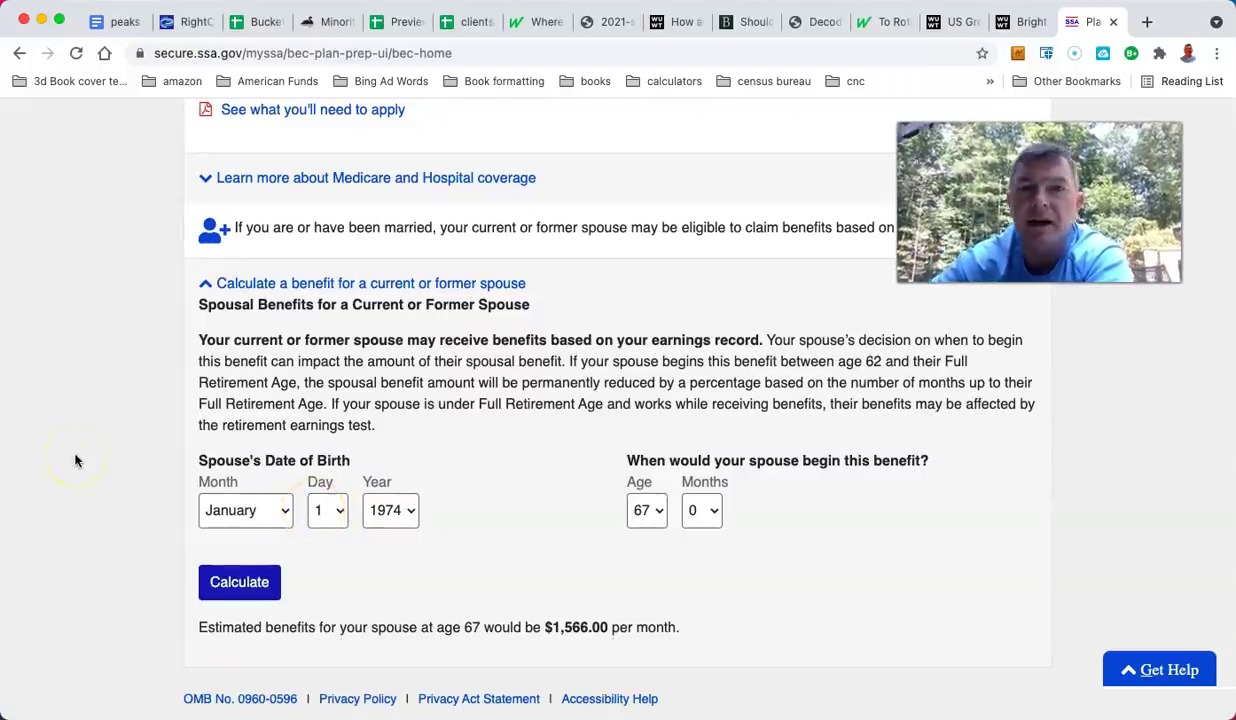
Step: Open the Retirement Age setting in the Plan For Retirement estimator and view the selectable starting ages
{"action": "scroll", "coordinate": [76, 460], "scroll_direction": "up", "scroll_amount": 15}
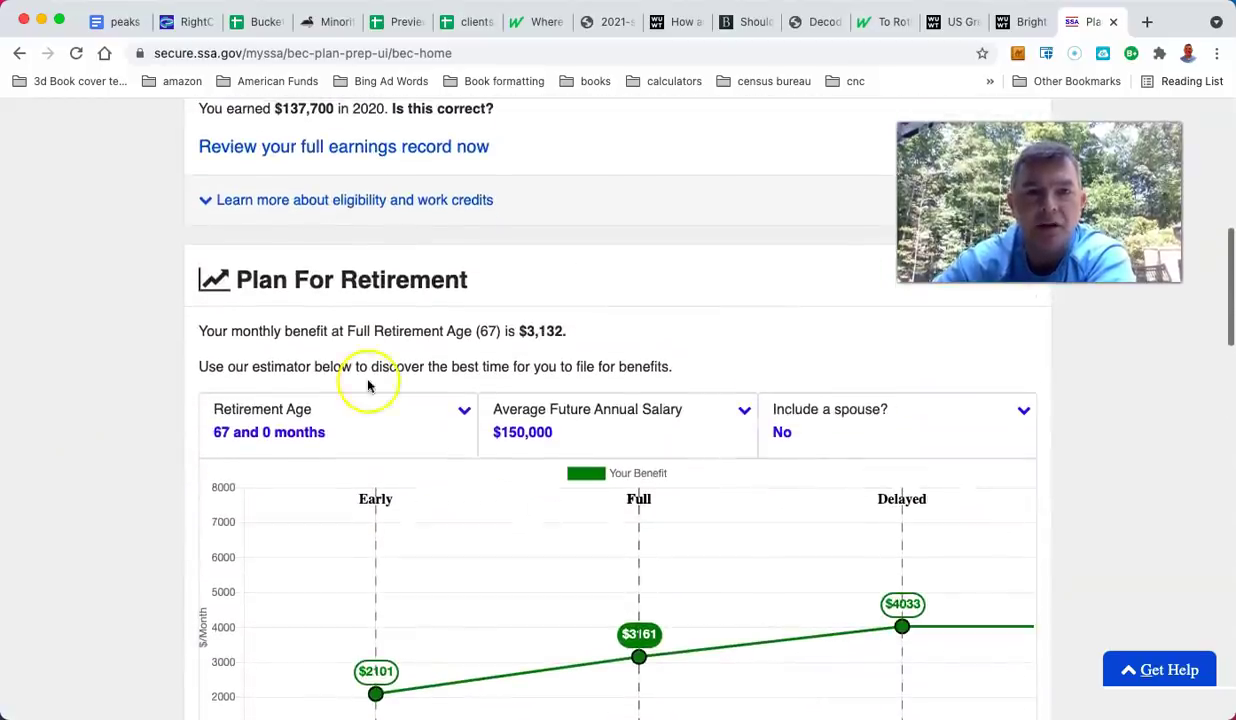
{"action": "left_click", "coordinate": [464, 411]}
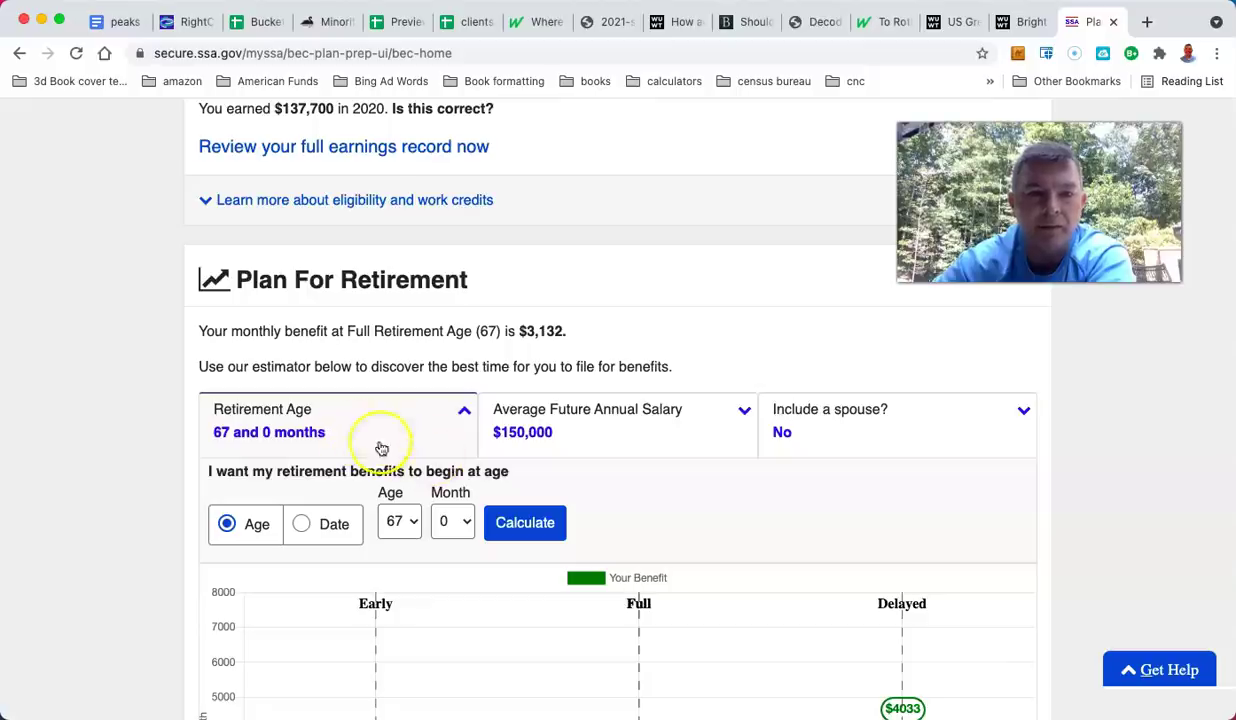
{"action": "left_click", "coordinate": [414, 519]}
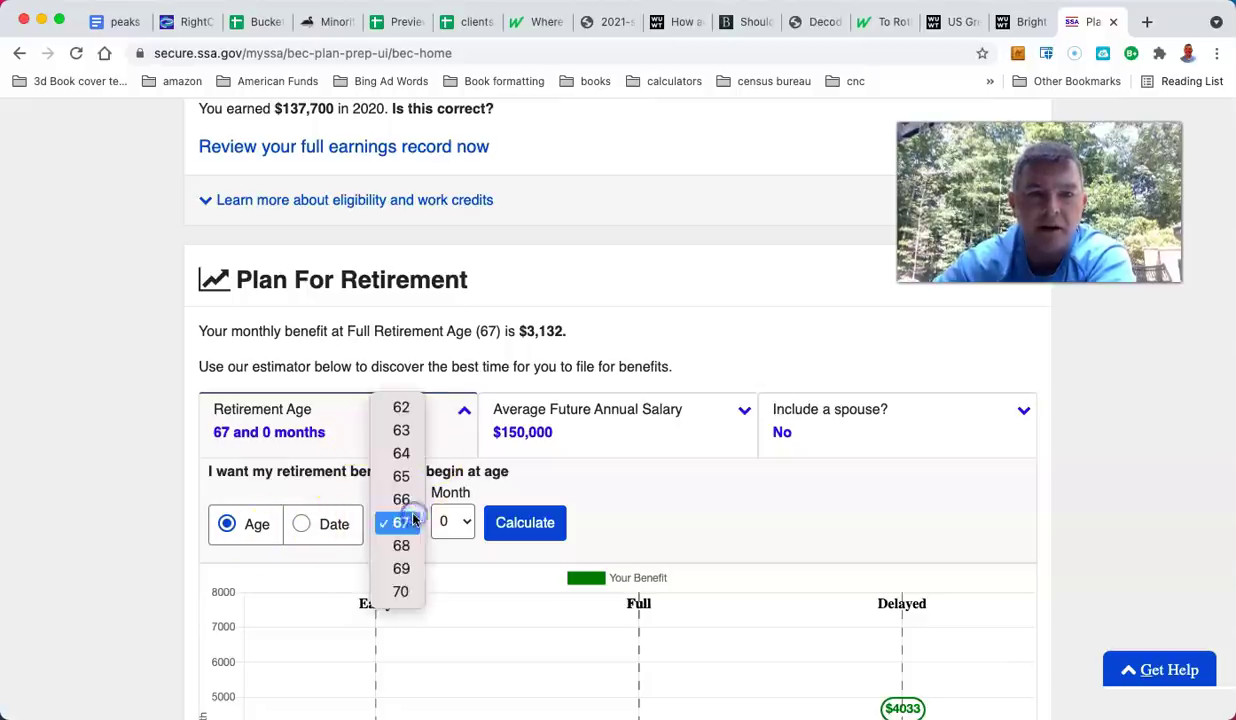
{"action": "left_click", "coordinate": [92, 505]}
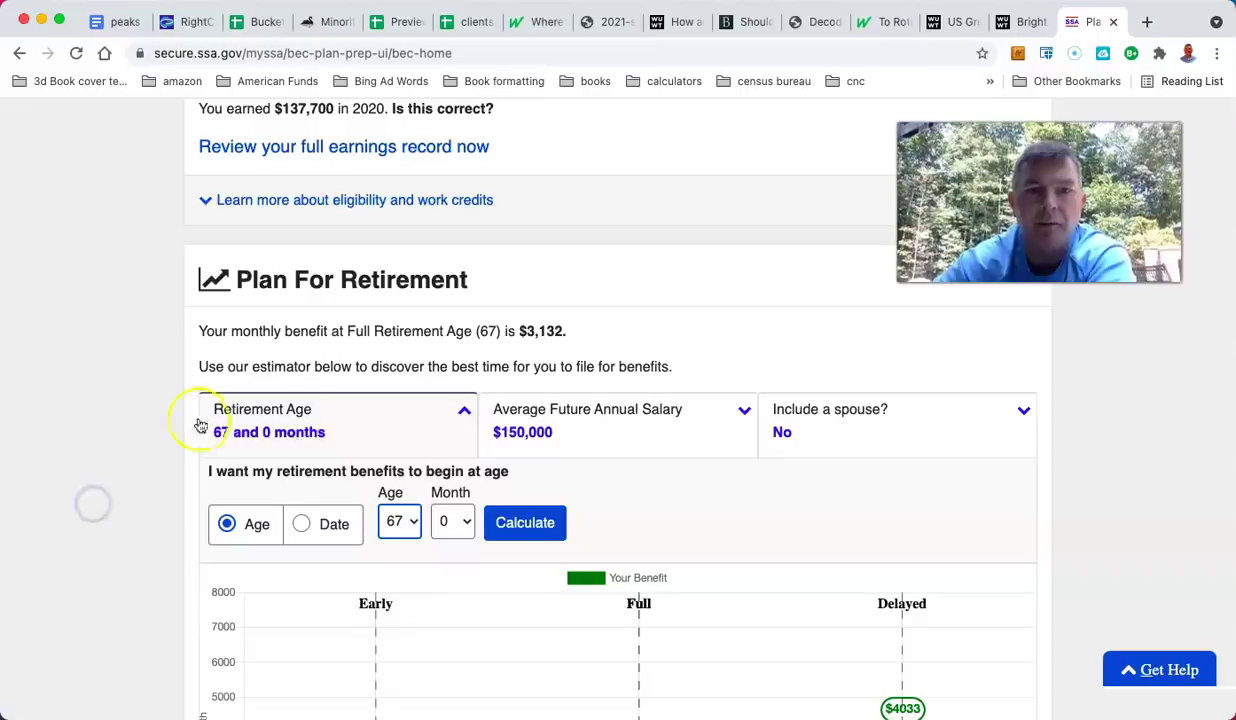
{"action": "left_click", "coordinate": [288, 437]}
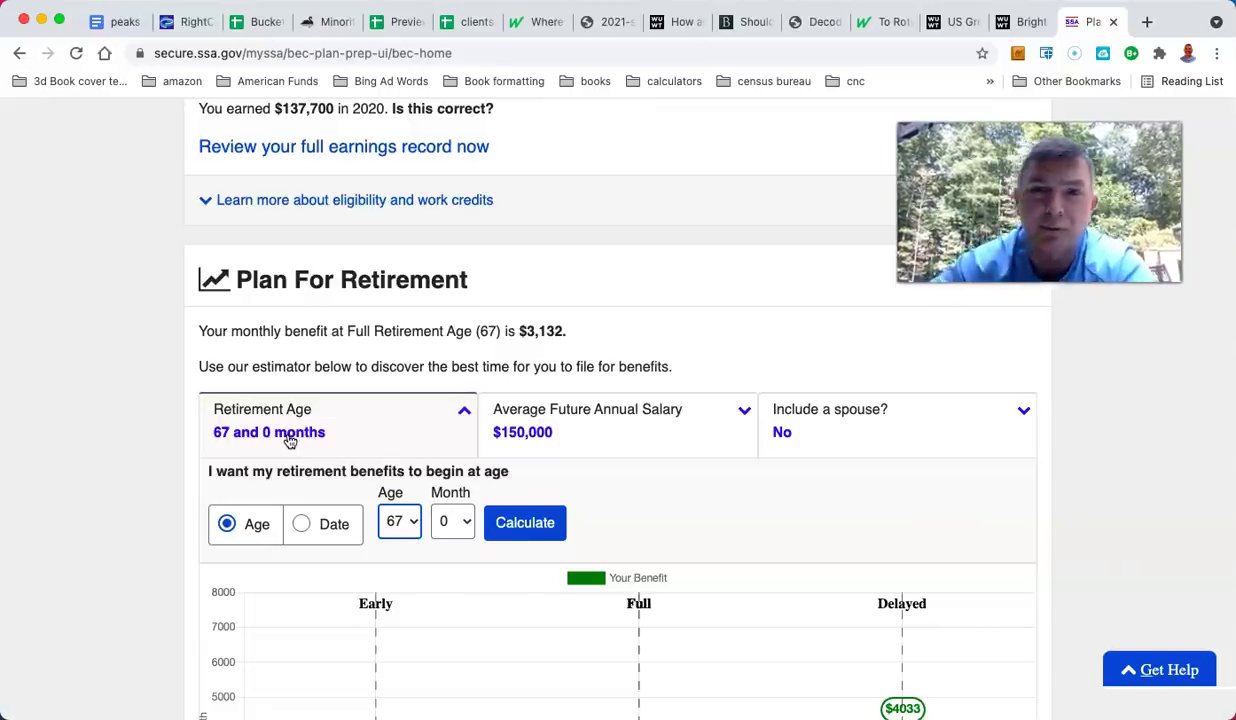
Step: Set the average future annual salary to $0 in the Plan For Retirement estimator and calculate the new estimates
{"action": "left_click", "coordinate": [718, 420]}
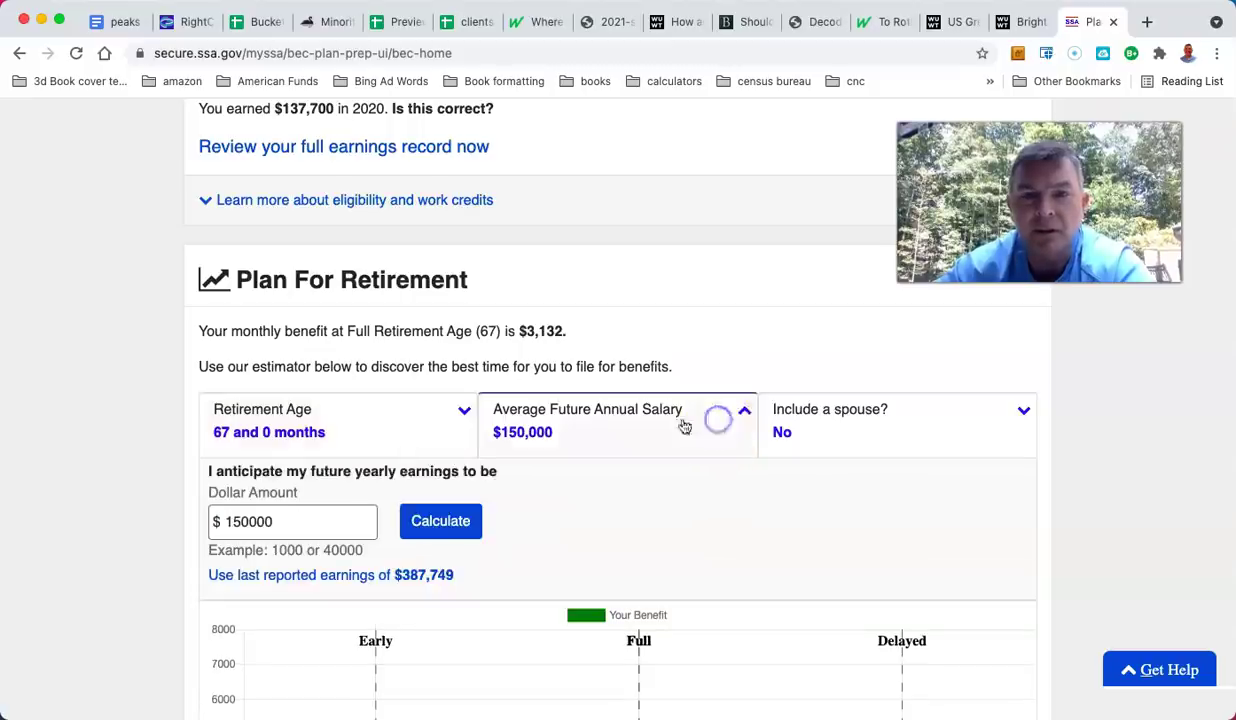
{"action": "left_click", "coordinate": [240, 511]}
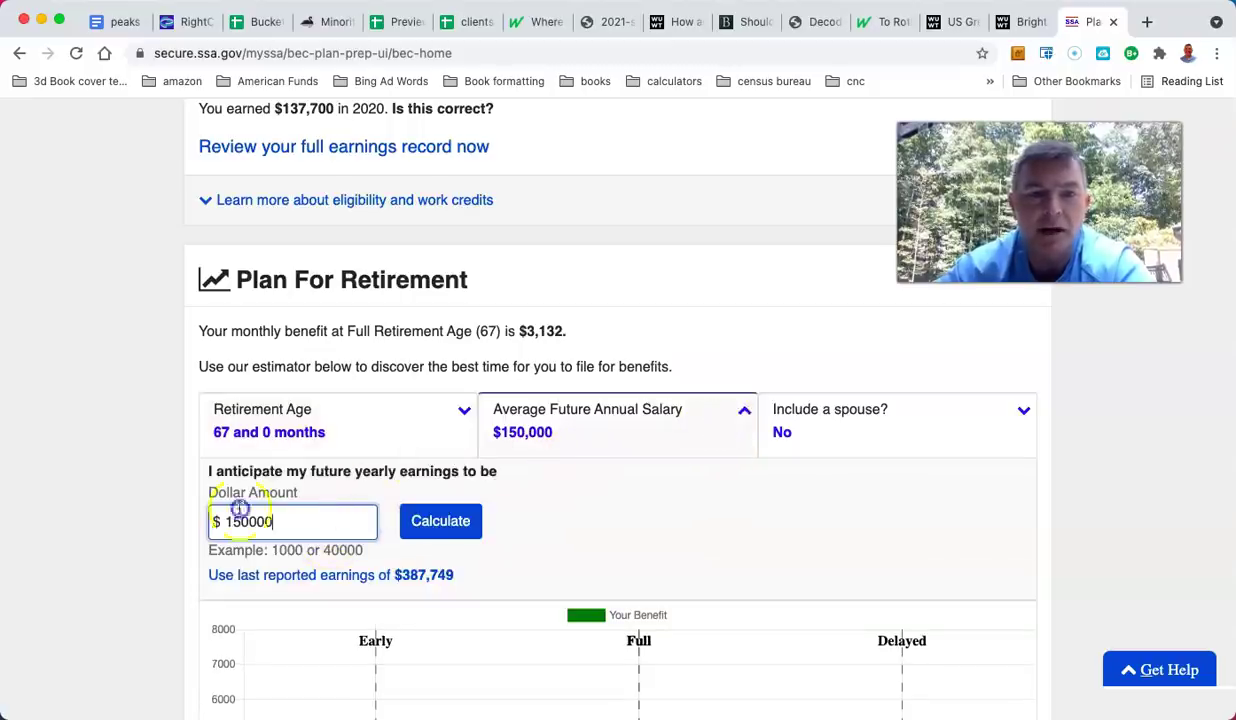
{"action": "key", "text": "super+a"}
{"action": "type", "text": "0"}
{"action": "left_click", "coordinate": [440, 521]}
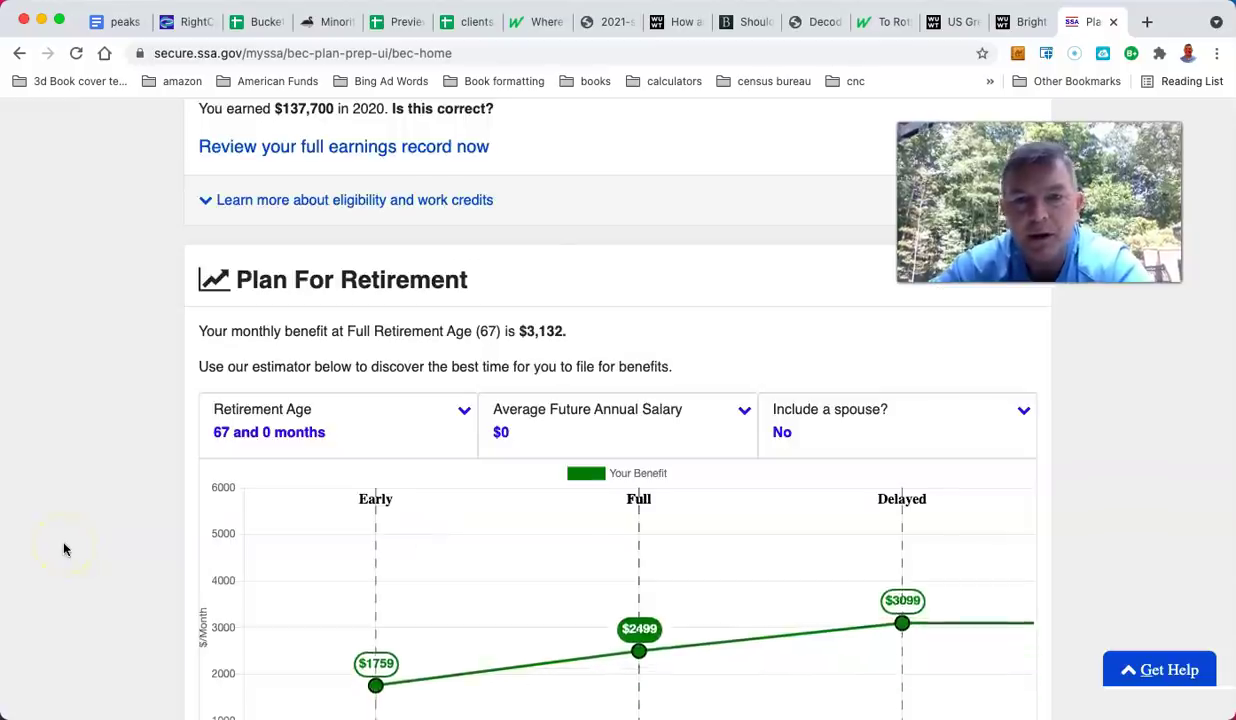
{"action": "scroll", "coordinate": [63, 548], "scroll_direction": "down", "scroll_amount": 6}
{"action": "scroll", "coordinate": [63, 548], "scroll_direction": "up", "scroll_amount": 3}
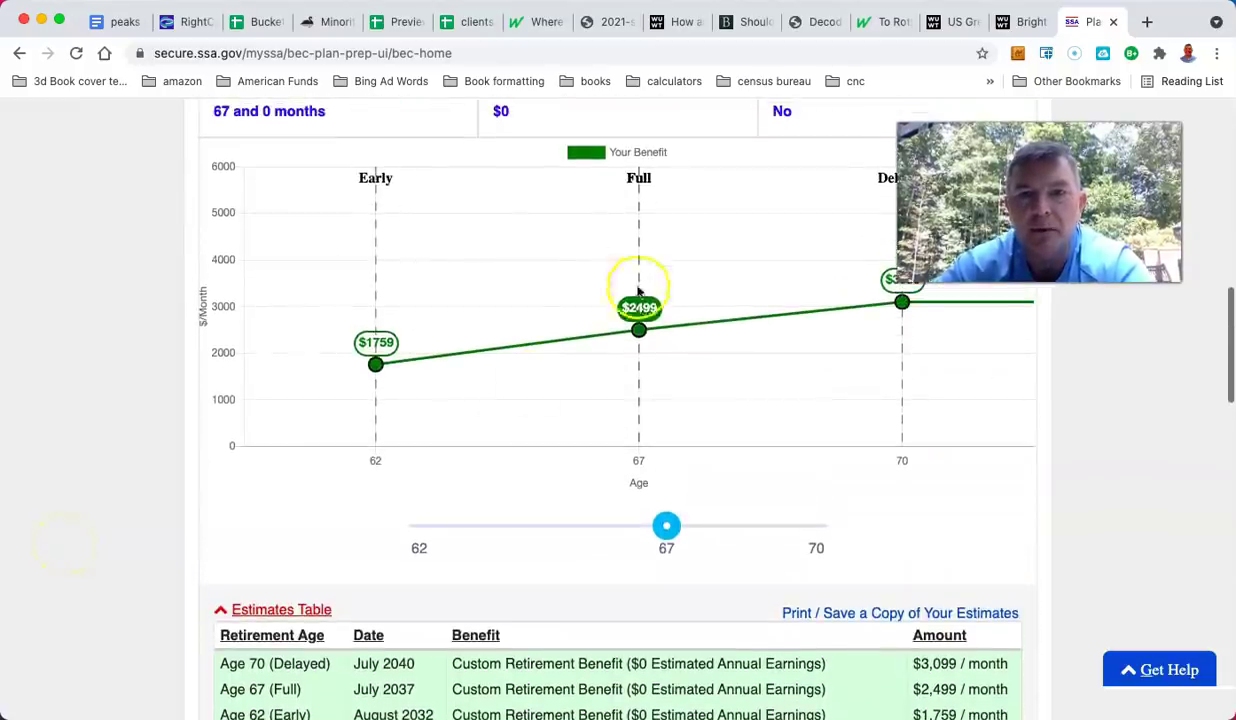
{"action": "scroll", "coordinate": [496, 323], "scroll_direction": "up", "scroll_amount": 2}
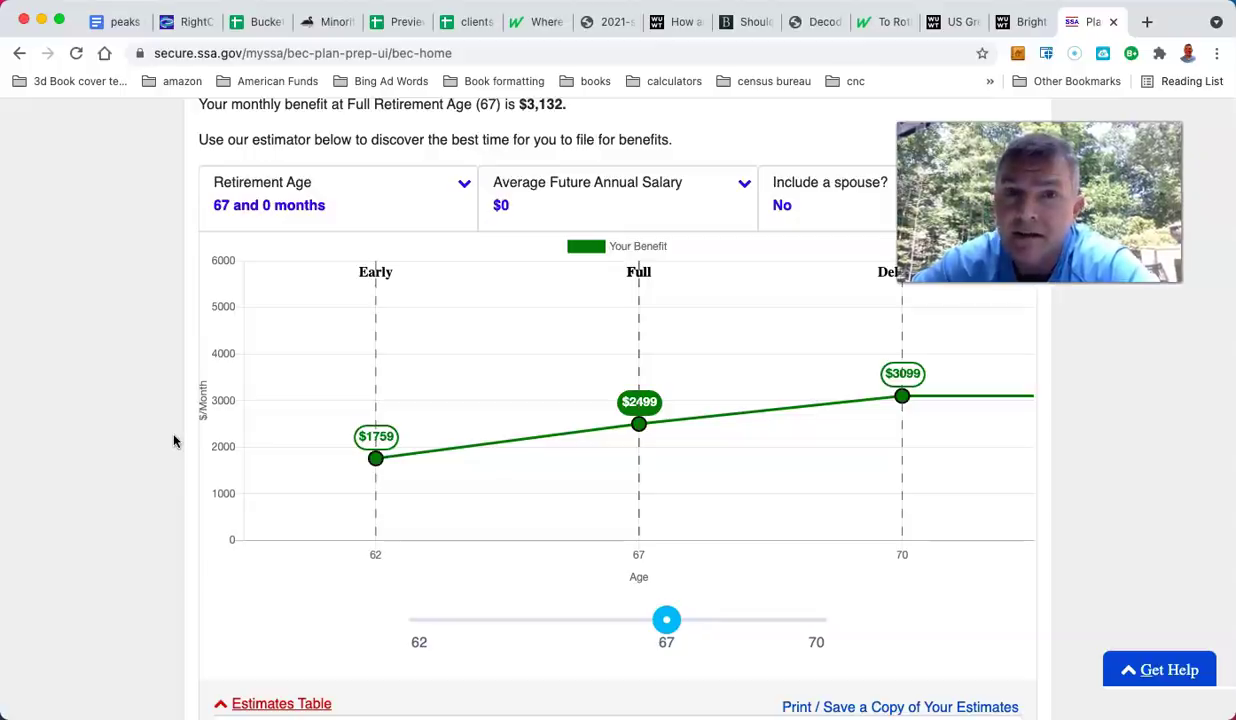
Step: Recalculate the spousal benefit starting at age 67 and compare it with the worker's estimates for a $0 future salary
{"action": "scroll", "coordinate": [174, 441], "scroll_direction": "down", "scroll_amount": 20}
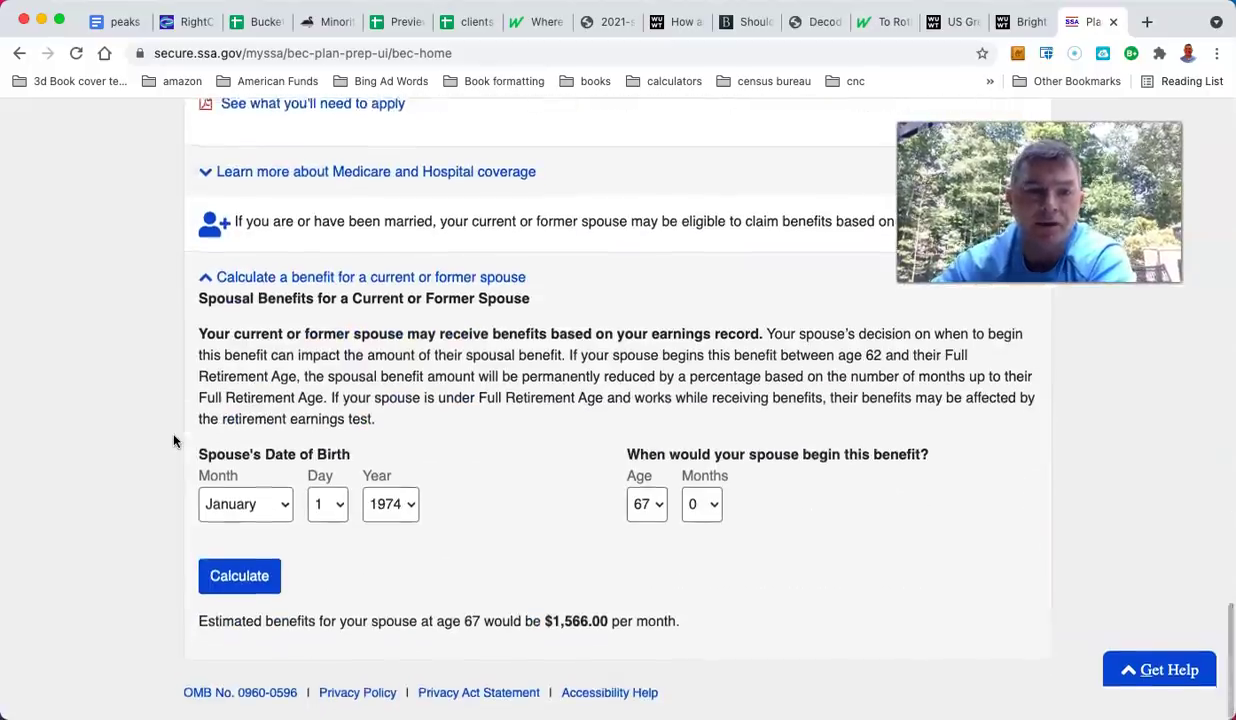
{"action": "left_click", "coordinate": [245, 575]}
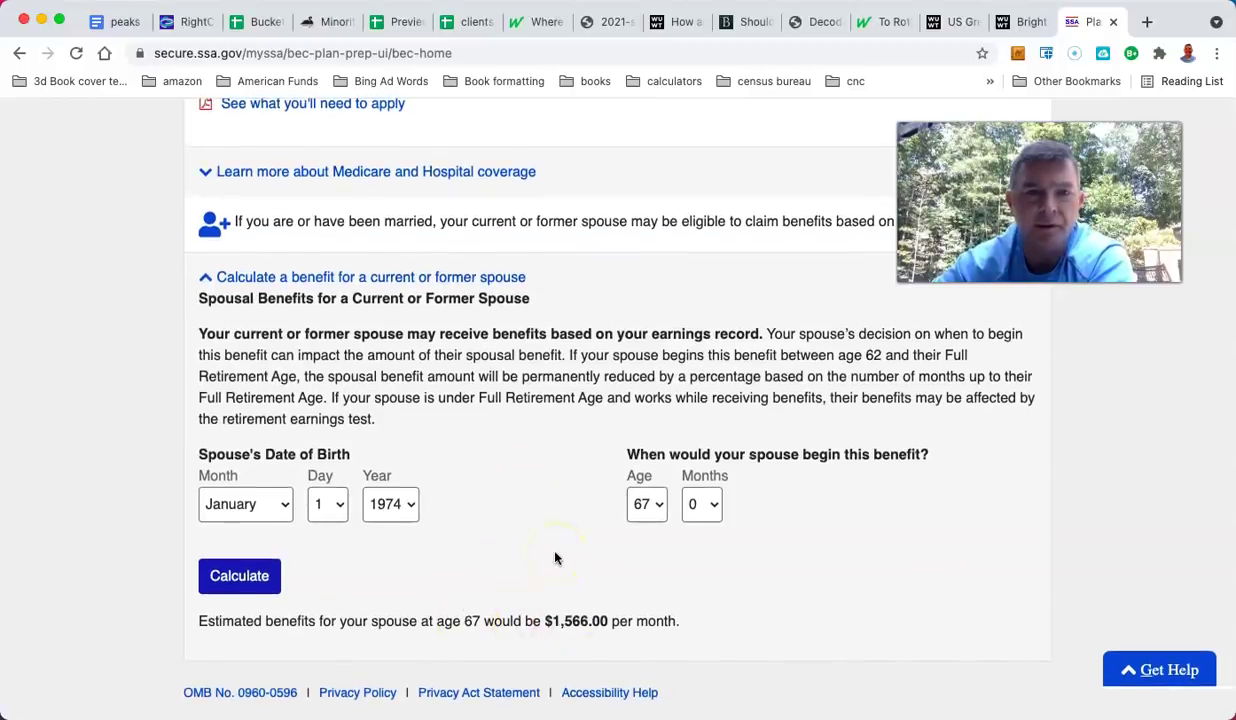
{"action": "scroll", "coordinate": [556, 558], "scroll_direction": "up", "scroll_amount": 1}
{"action": "scroll", "coordinate": [556, 558], "scroll_direction": "down", "scroll_amount": 1}
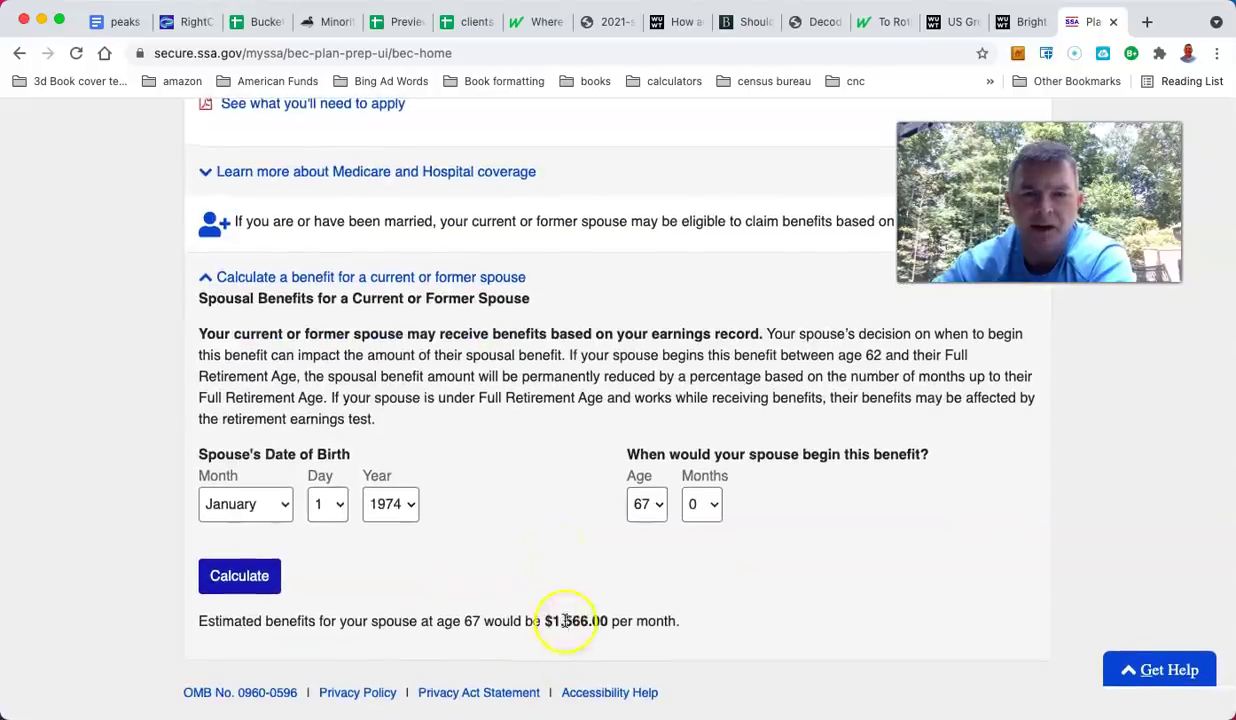
{"action": "scroll", "coordinate": [535, 513], "scroll_direction": "up", "scroll_amount": 10}
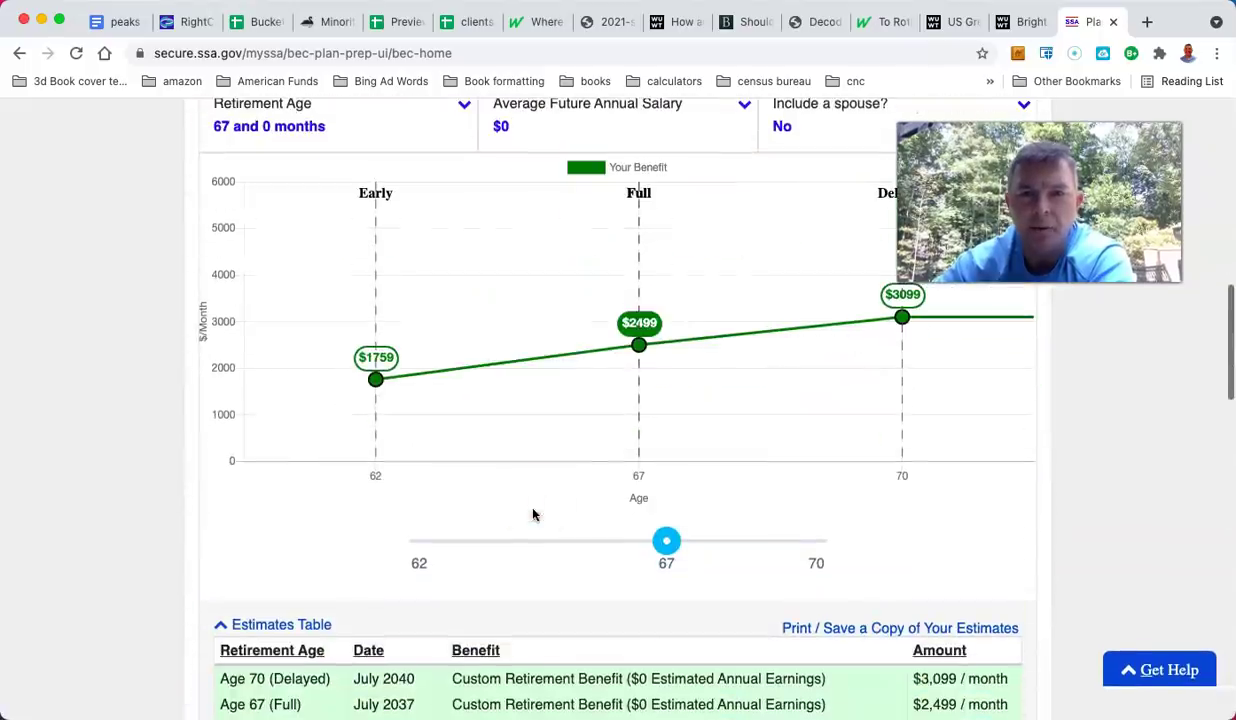
{"action": "scroll", "coordinate": [117, 487], "scroll_direction": "down", "scroll_amount": 2}
{"action": "scroll", "coordinate": [117, 487], "scroll_direction": "down", "scroll_amount": 9}
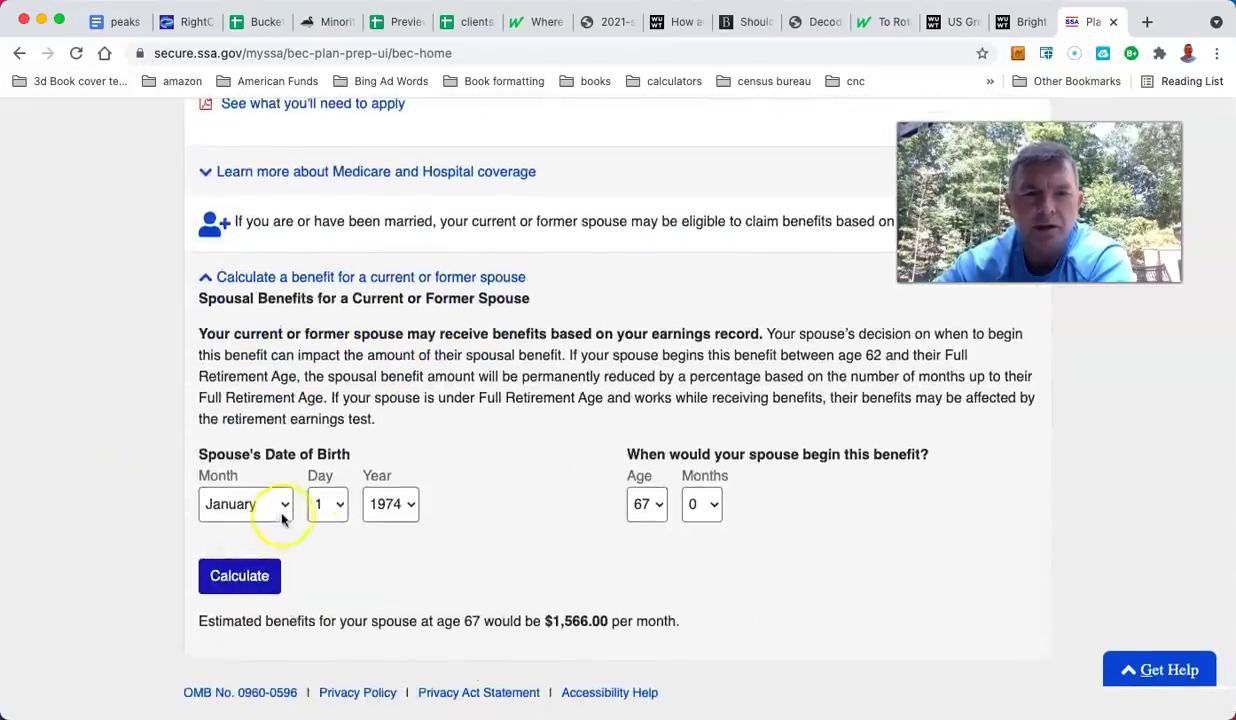
{"action": "left_click", "coordinate": [240, 575]}
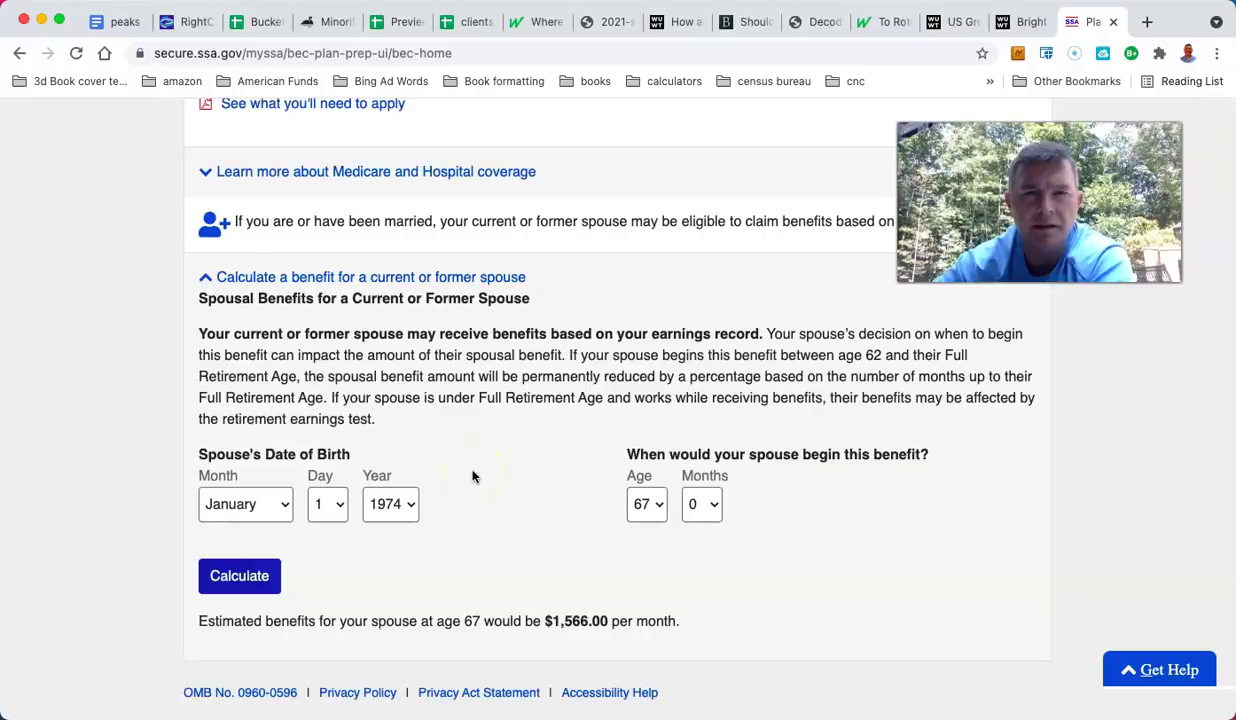
Step: Compare the monthly benefit stated at Full Retirement Age with the spousal estimate and the Plan For Retirement chart
{"action": "scroll", "coordinate": [473, 476], "scroll_direction": "up", "scroll_amount": 10}
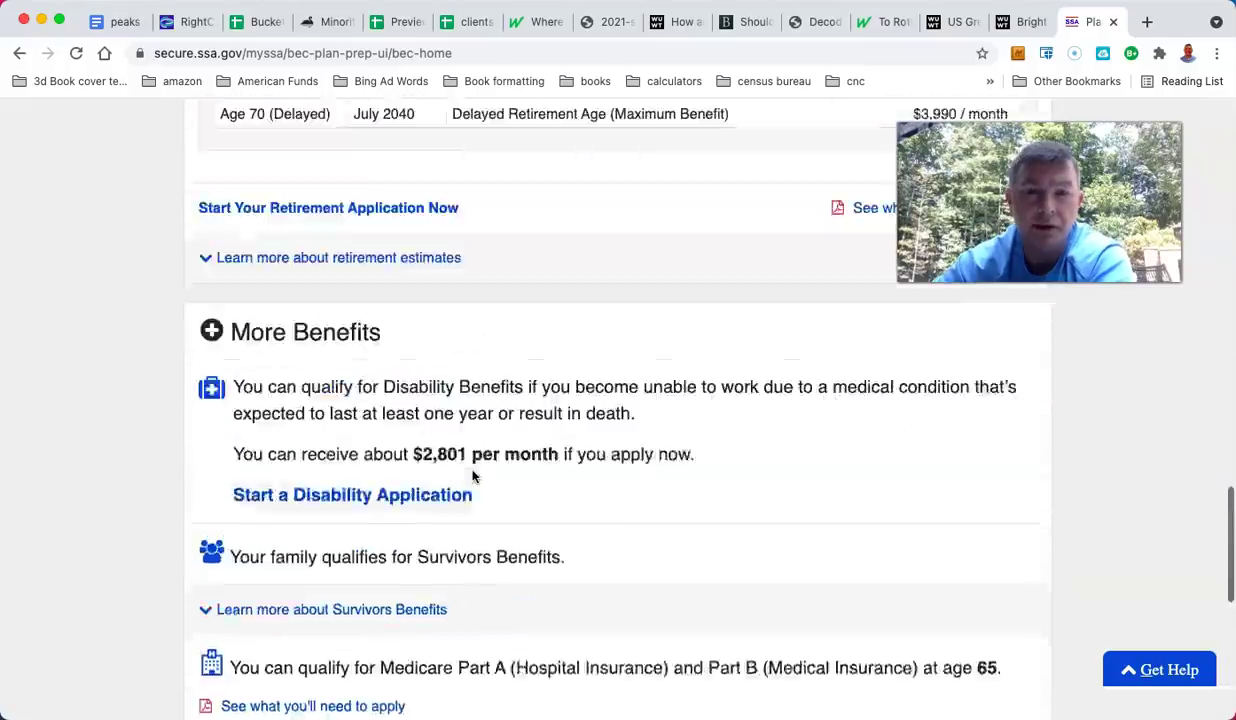
{"action": "scroll", "coordinate": [470, 477], "scroll_direction": "up", "scroll_amount": 15}
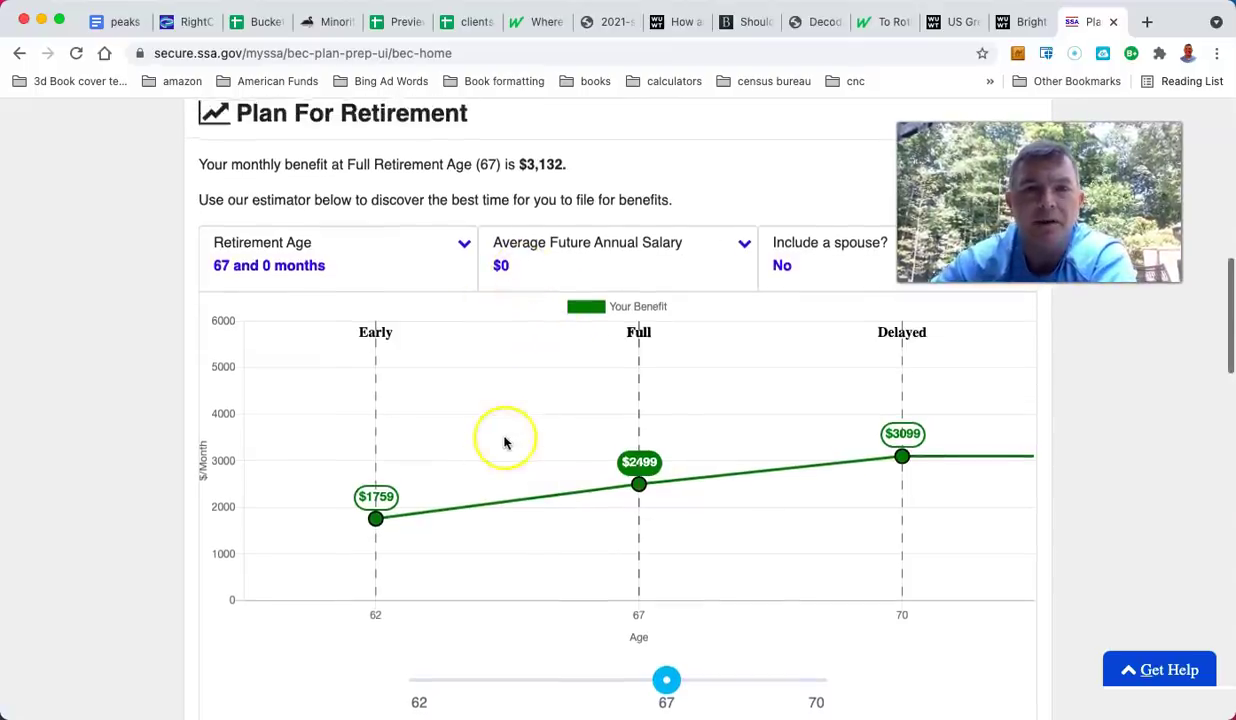
{"action": "double_click", "coordinate": [535, 166]}
{"action": "left_click", "coordinate": [146, 350]}
{"action": "scroll", "coordinate": [146, 350], "scroll_direction": "down", "scroll_amount": 15}
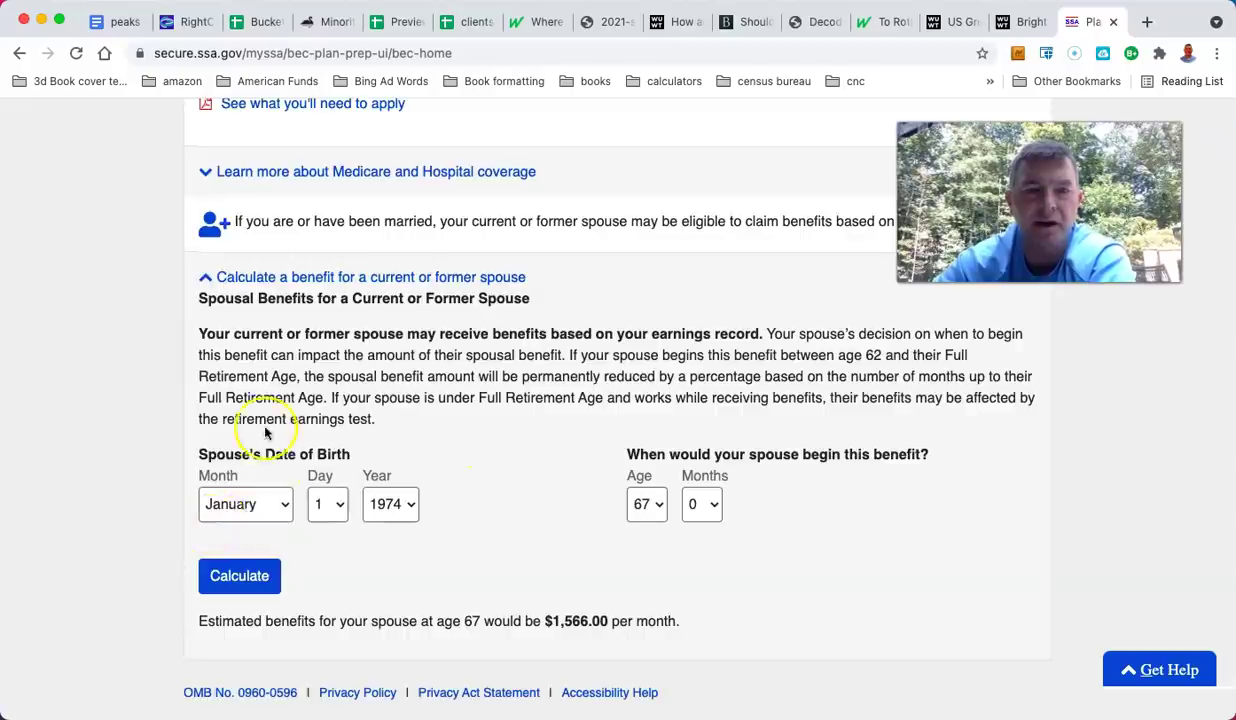
{"action": "scroll", "coordinate": [276, 414], "scroll_direction": "up", "scroll_amount": 10}
{"action": "scroll", "coordinate": [266, 432], "scroll_direction": "up", "scroll_amount": 5}
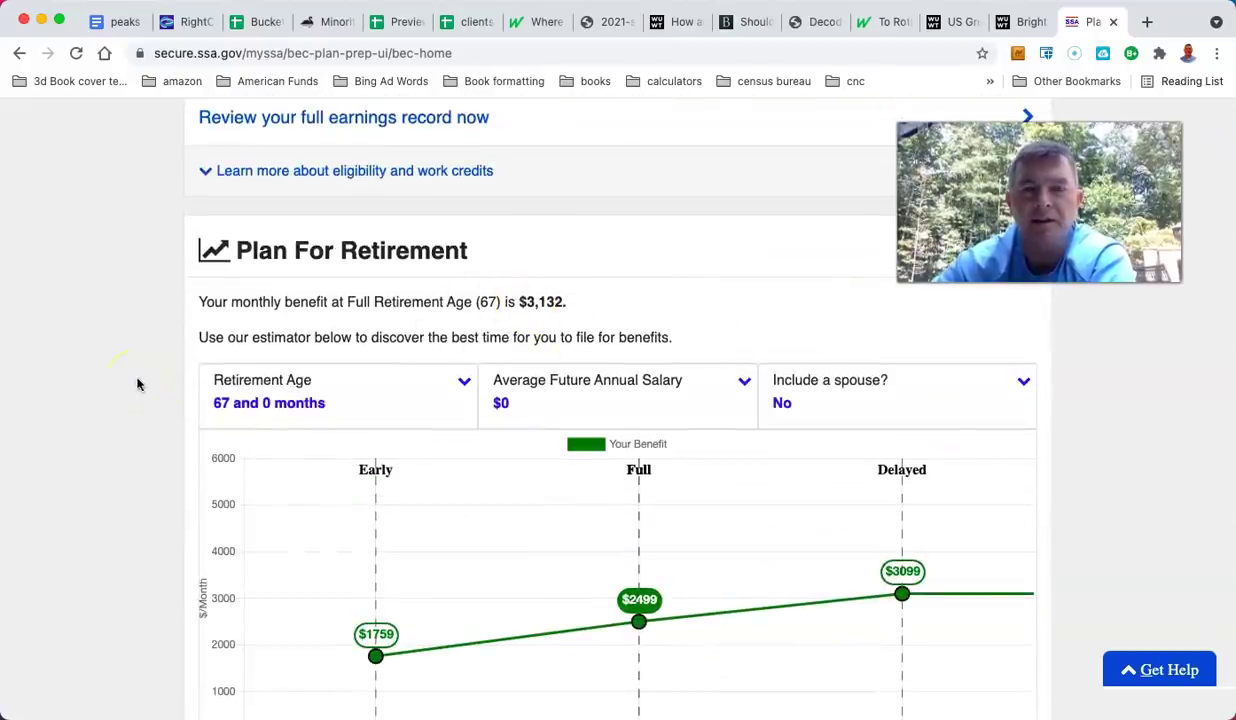
{"action": "scroll", "coordinate": [138, 385], "scroll_direction": "down", "scroll_amount": 1}
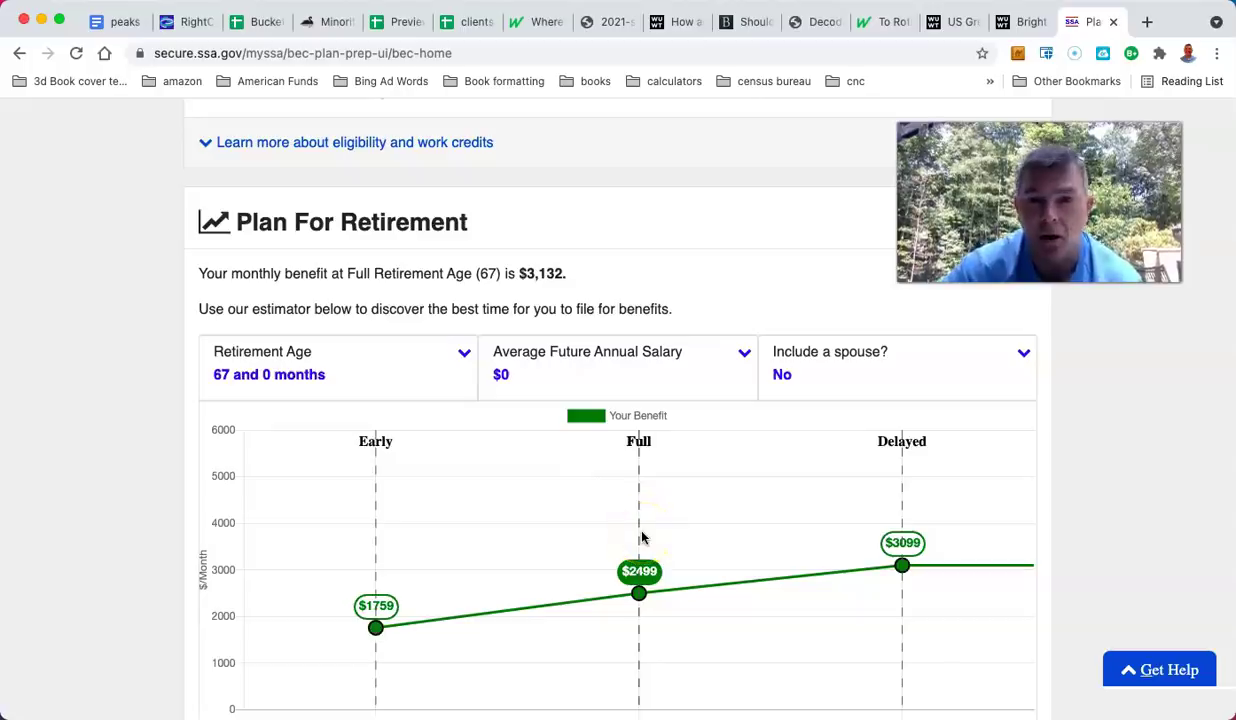
{"action": "scroll", "coordinate": [630, 570], "scroll_direction": "down", "scroll_amount": 1}
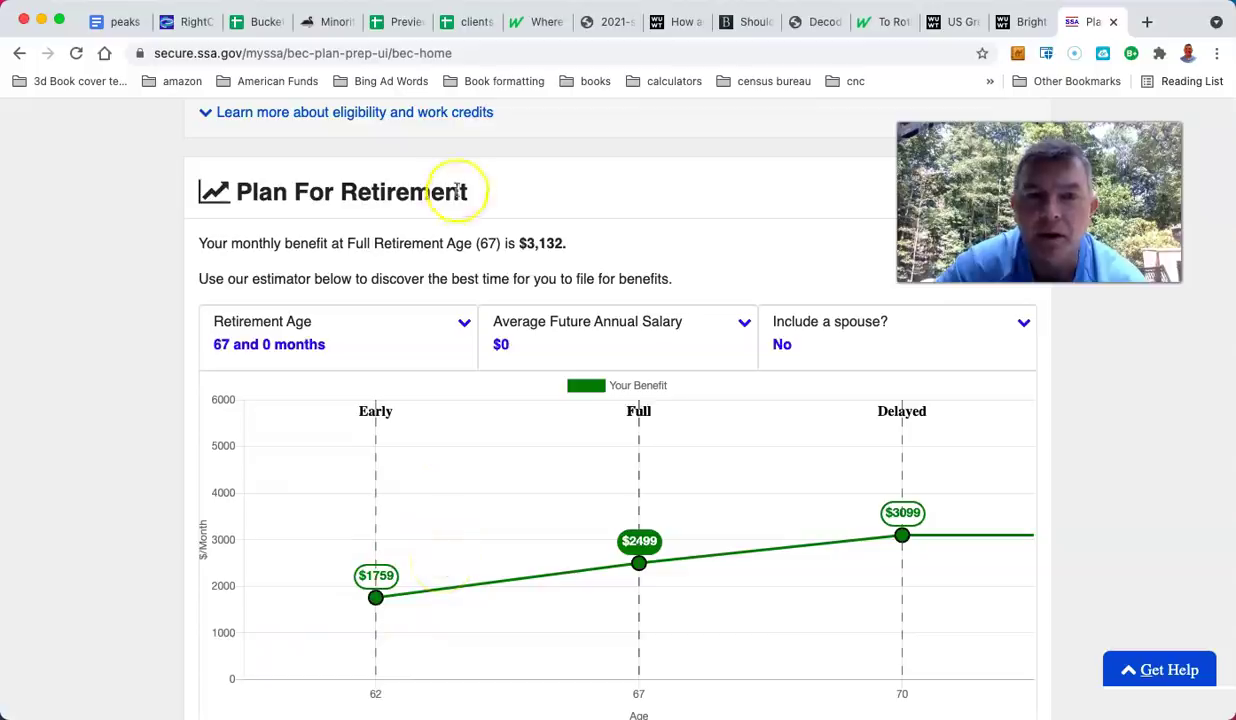
Step: Set the retirement age to 62, calculate the estimates, and review the chart and Estimates Table
{"action": "left_click", "coordinate": [462, 318]}
{"action": "left_click", "coordinate": [398, 433]}
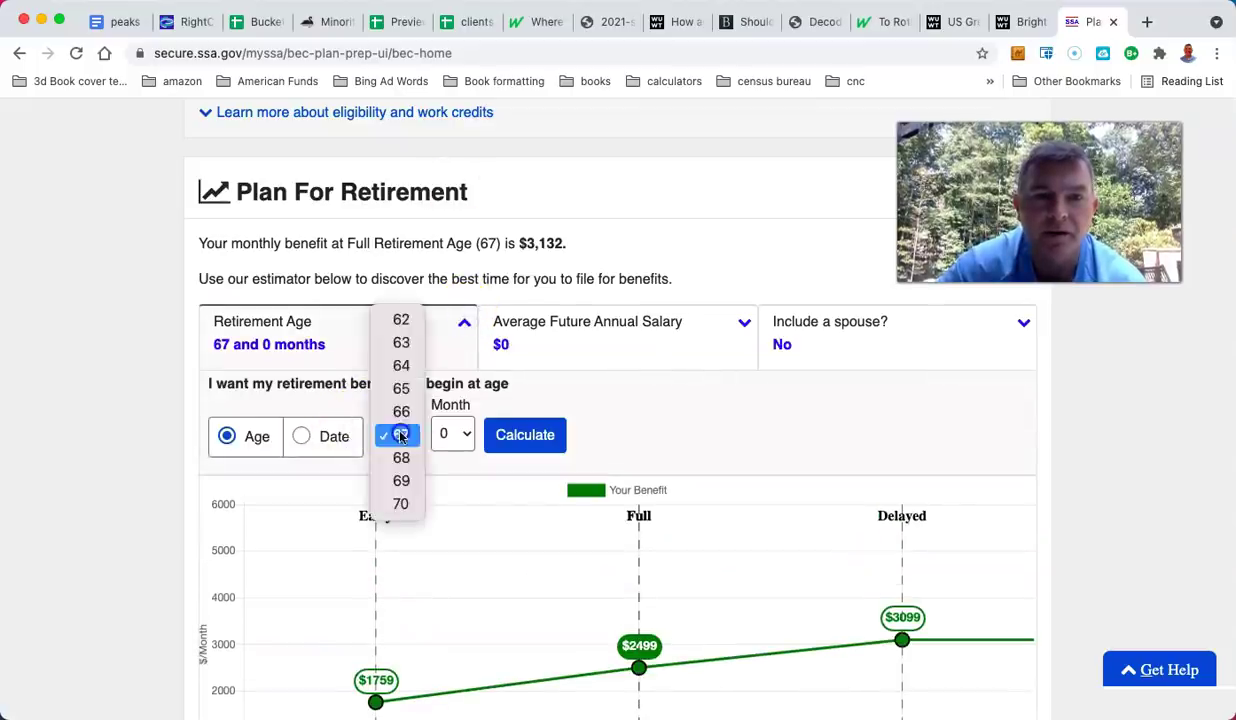
{"action": "left_click", "coordinate": [404, 319]}
{"action": "left_click", "coordinate": [524, 436]}
{"action": "scroll", "coordinate": [411, 530], "scroll_direction": "down", "scroll_amount": 5}
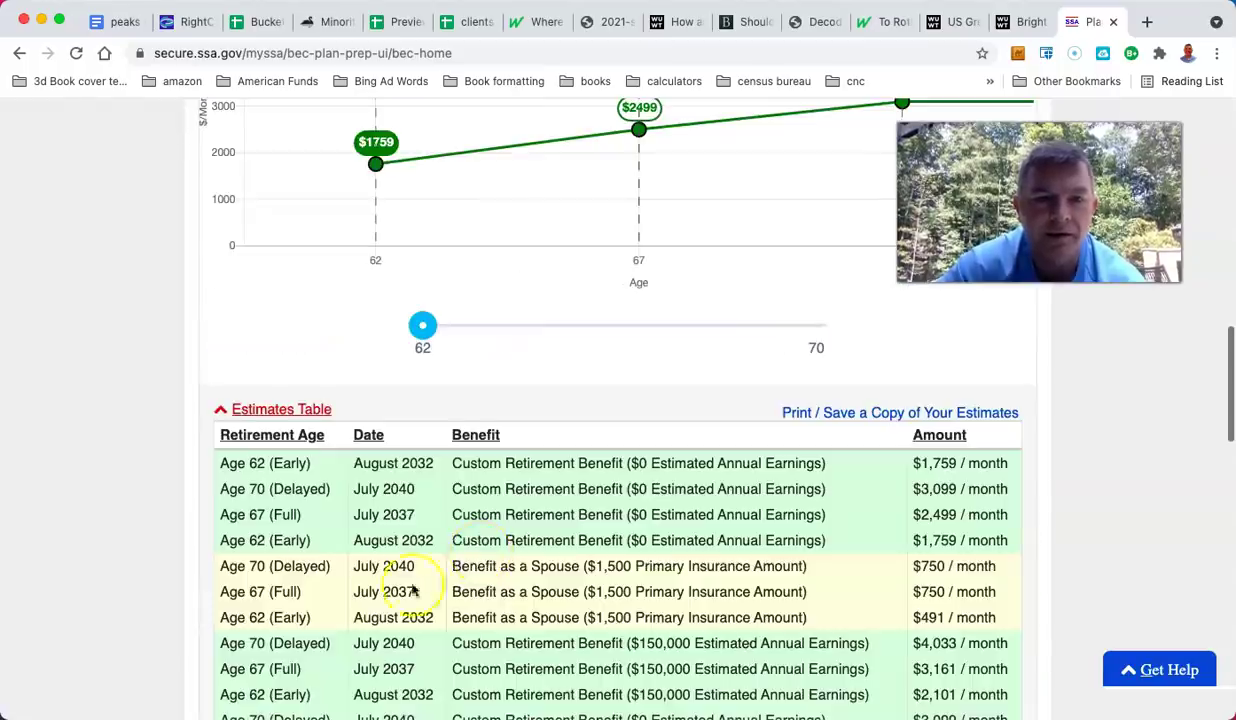
{"action": "scroll", "coordinate": [455, 515], "scroll_direction": "up", "scroll_amount": 1}
{"action": "scroll", "coordinate": [463, 312], "scroll_direction": "up", "scroll_amount": 3}
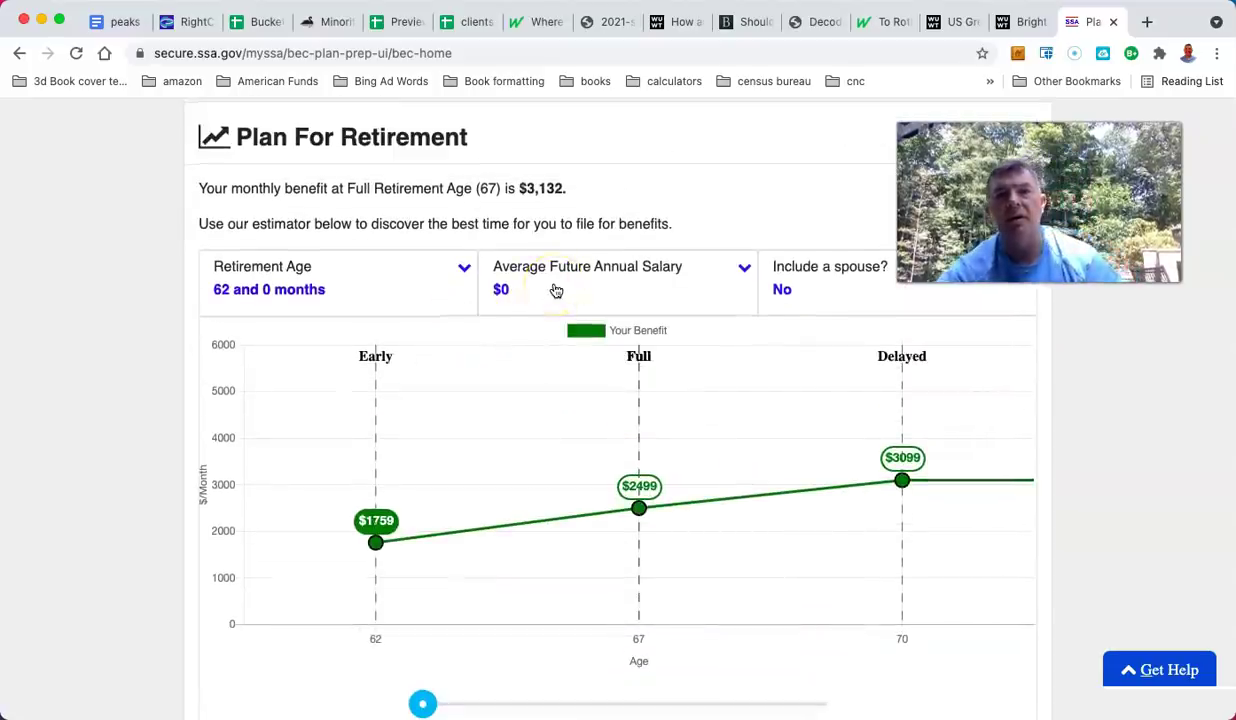
Step: Set the retirement age back to 67, recalculate, and highlight the monthly benefit stated at Full Retirement Age for comparison
{"action": "left_click", "coordinate": [461, 276]}
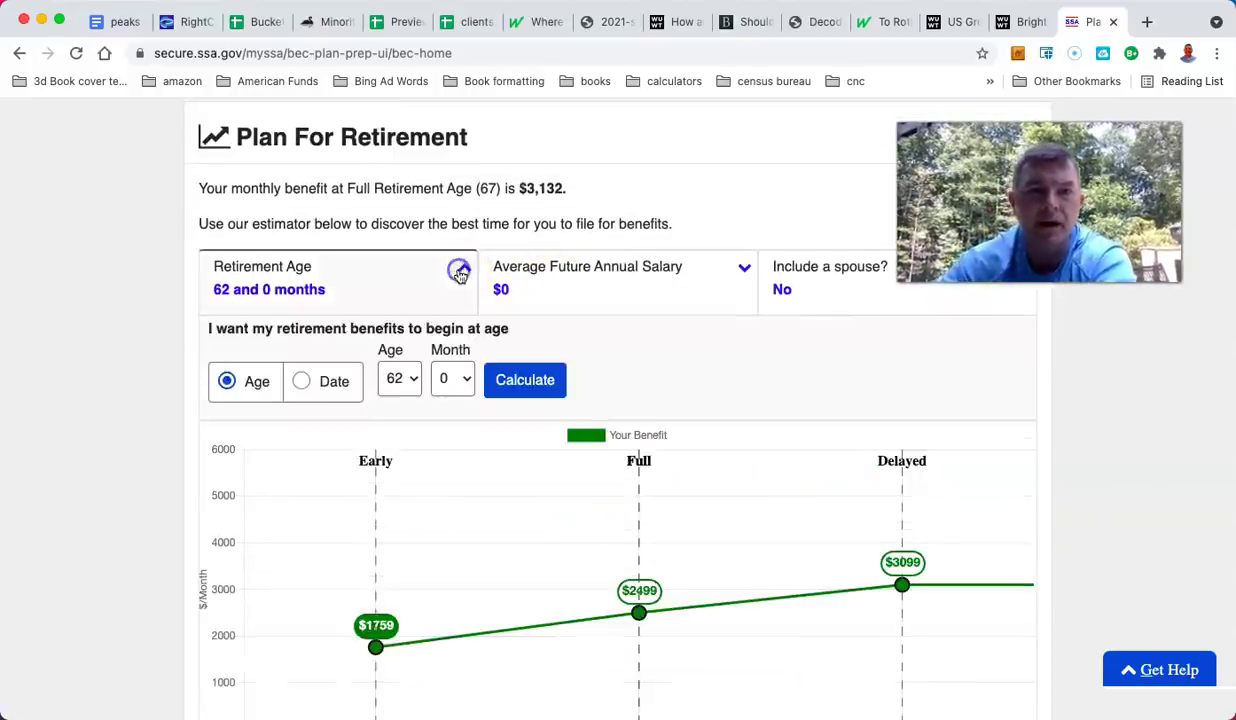
{"action": "left_click", "coordinate": [400, 380]}
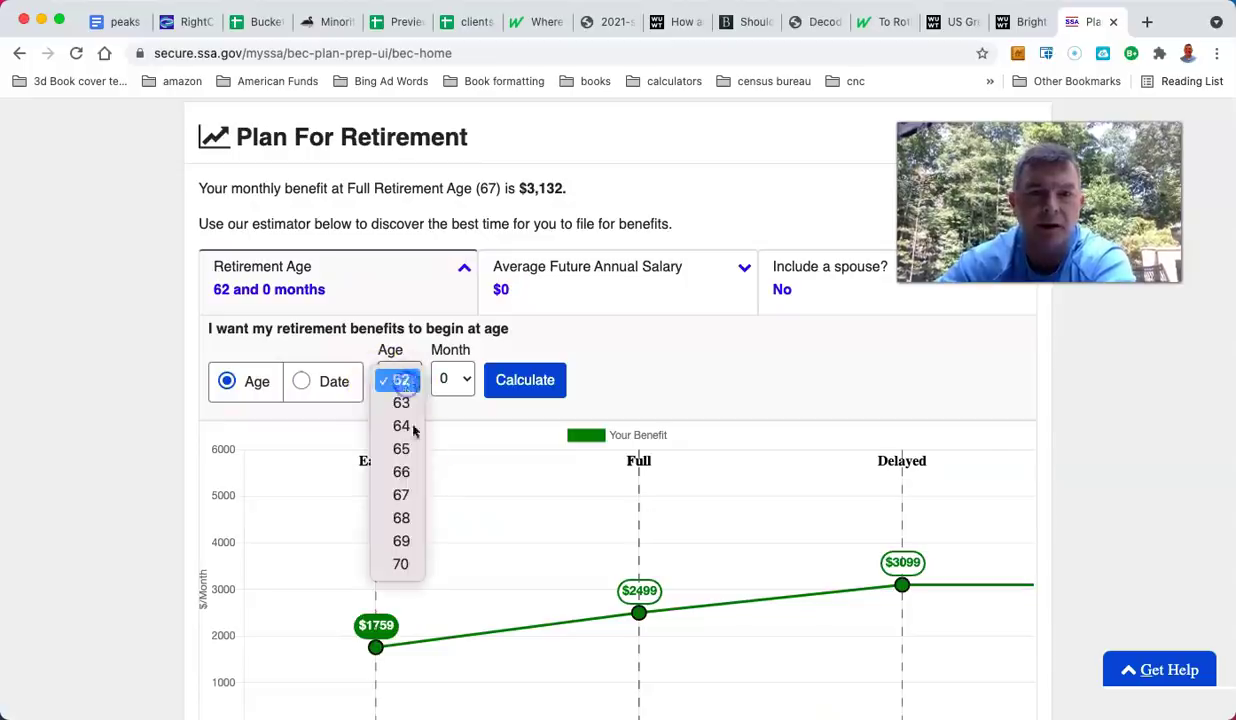
{"action": "left_click", "coordinate": [420, 495]}
{"action": "left_click", "coordinate": [558, 389]}
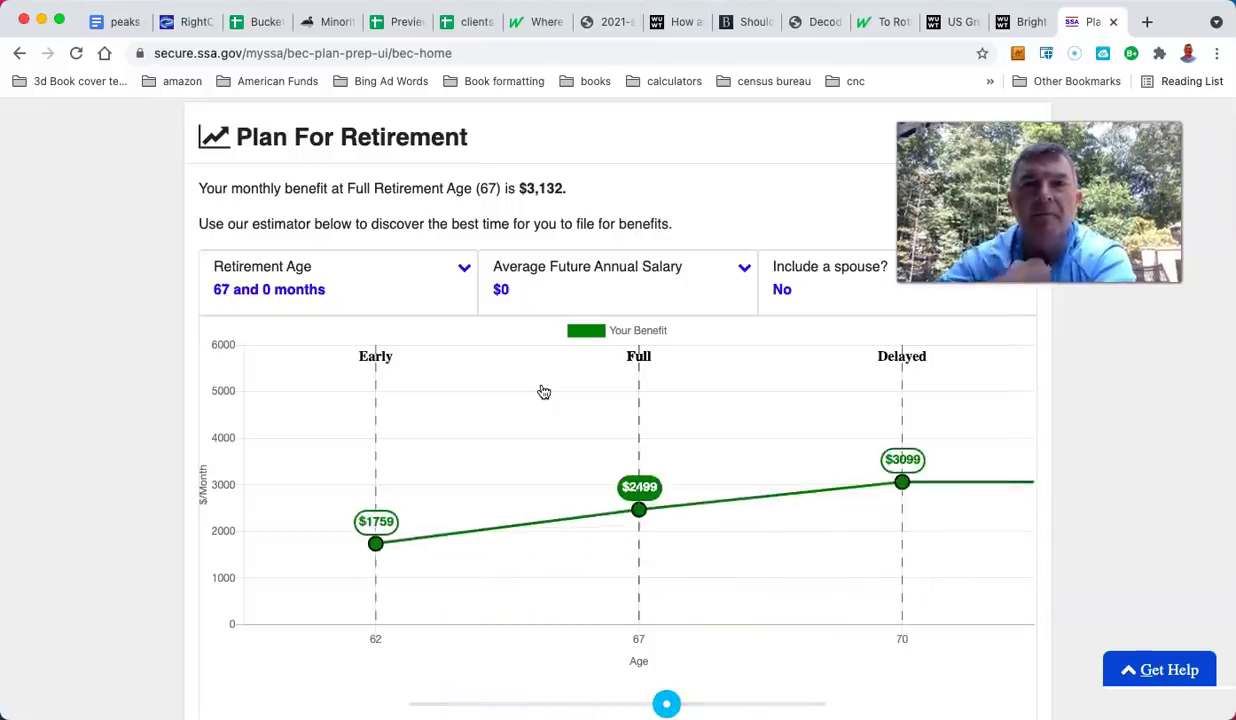
{"action": "scroll", "coordinate": [544, 392], "scroll_direction": "down", "scroll_amount": 5}
{"action": "scroll", "coordinate": [544, 392], "scroll_direction": "up", "scroll_amount": 4}
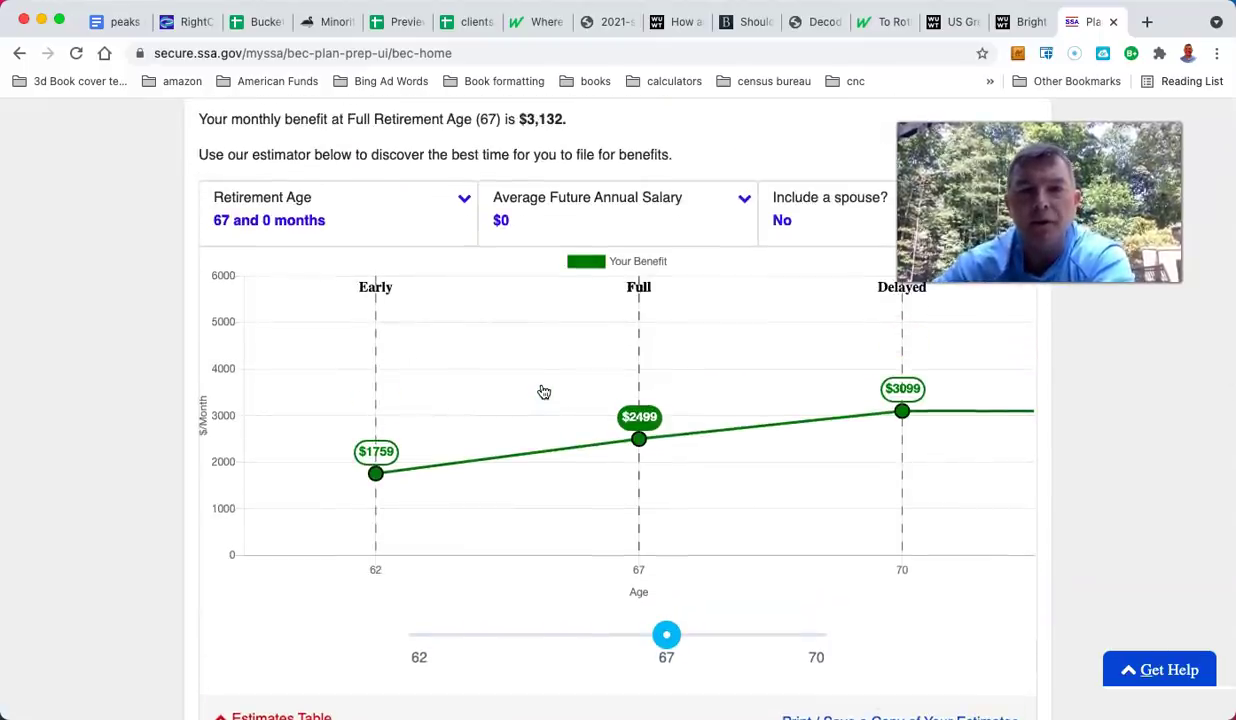
{"action": "double_click", "coordinate": [535, 121]}
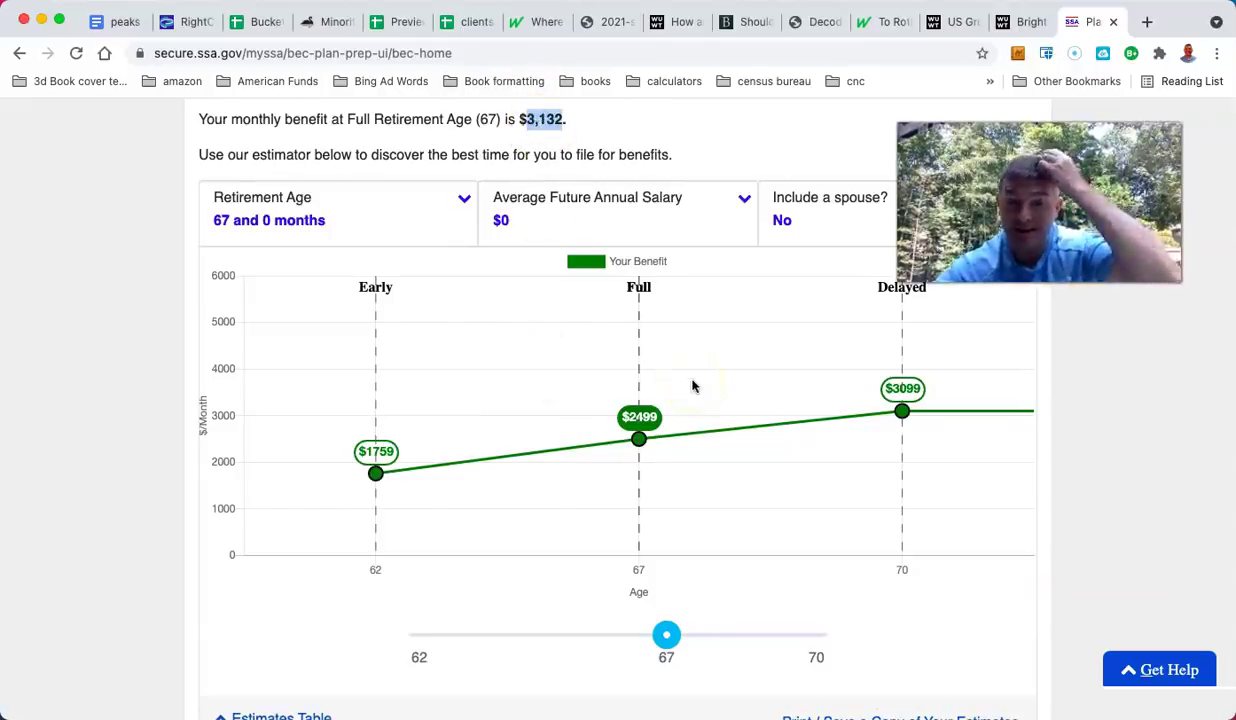
Step: Set the average future annual salary to $50,000 and calculate the retirement estimates
{"action": "left_click", "coordinate": [600, 216]}
{"action": "left_click", "coordinate": [228, 310]}
{"action": "type", "text": "50000"}
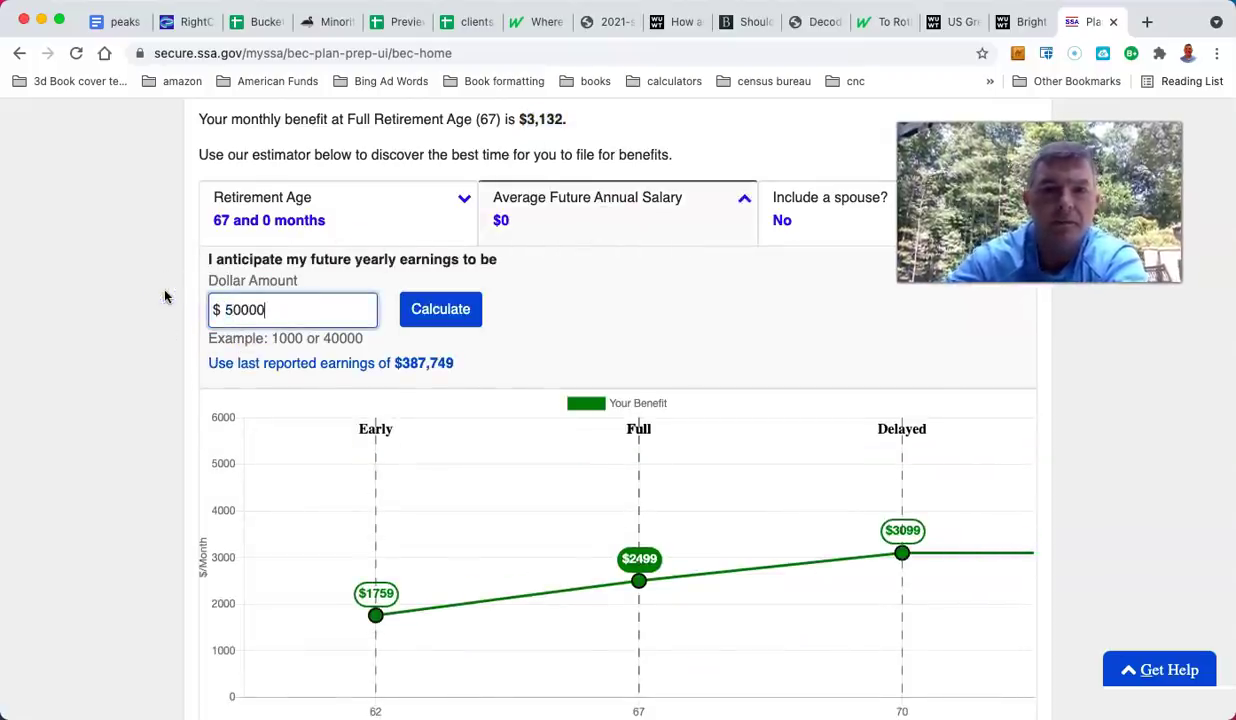
{"action": "left_click", "coordinate": [443, 310]}
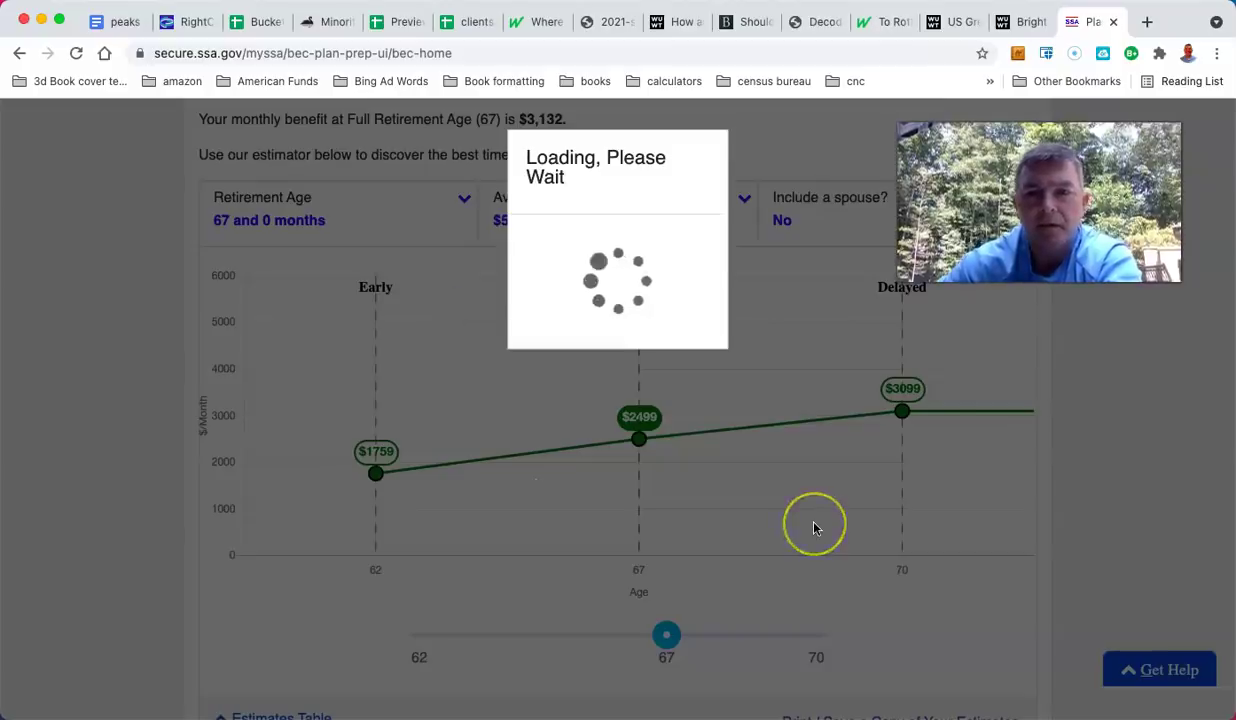
{"action": "scroll", "coordinate": [815, 529], "scroll_direction": "down", "scroll_amount": 1}
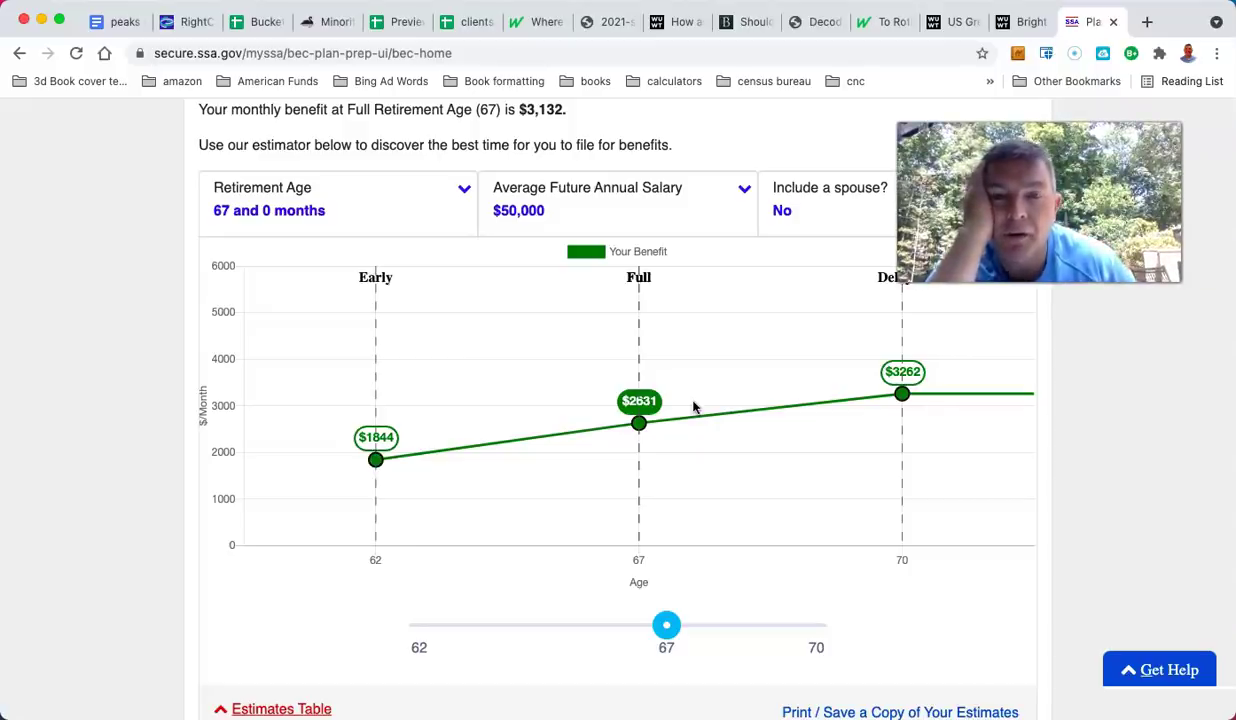
Step: Raise the average future annual salary to $100,000 and recalculate the retirement estimates
{"action": "left_click", "coordinate": [555, 201]}
{"action": "left_click", "coordinate": [312, 303]}
{"action": "key", "text": "super+a"}
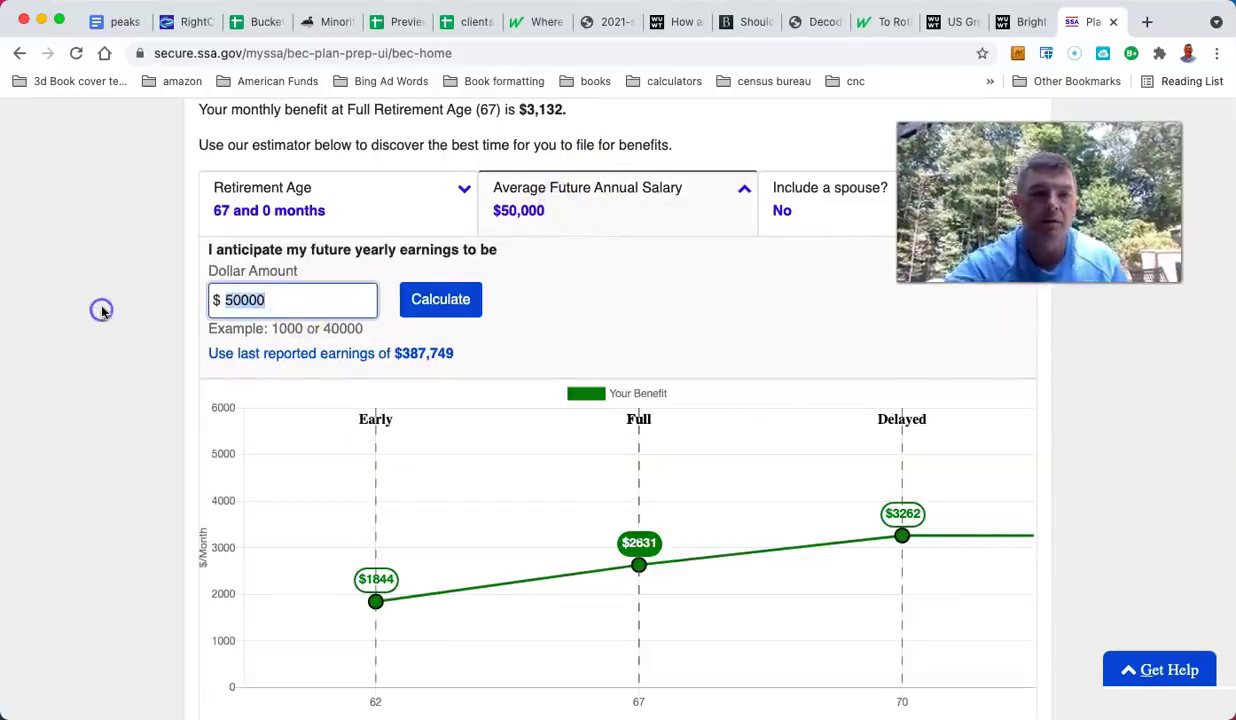
{"action": "key", "text": "BackSpace"}
{"action": "type", "text": "1"}
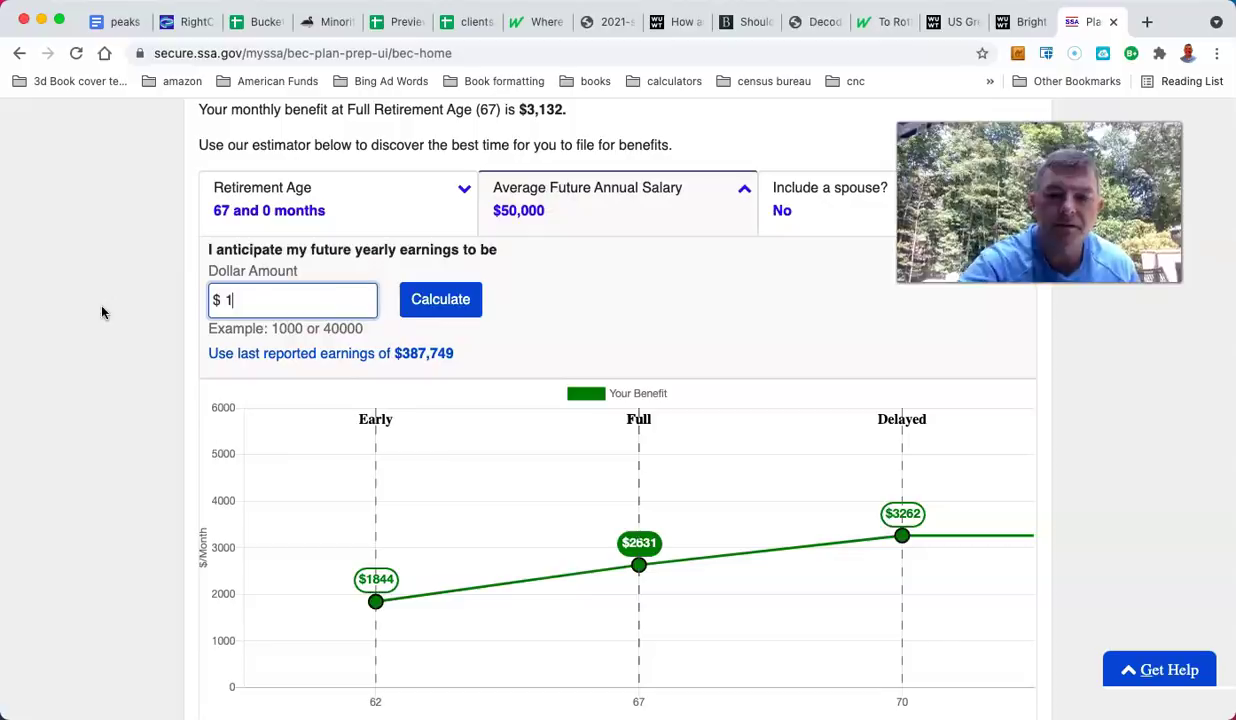
{"action": "type", "text": "00000"}
{"action": "left_click", "coordinate": [440, 299]}
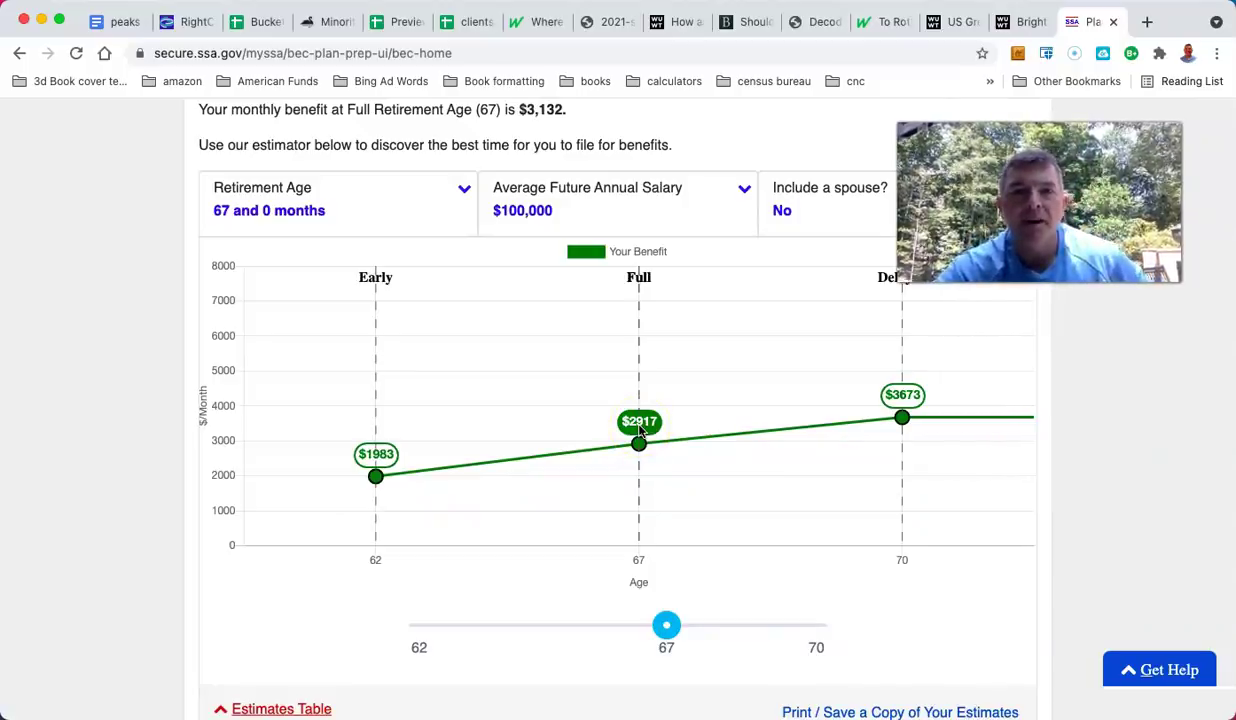
Step: Lower the average future annual salary to $40,000, recalculate, and review the resulting benefits at each retirement age in the chart
{"action": "left_click", "coordinate": [566, 214]}
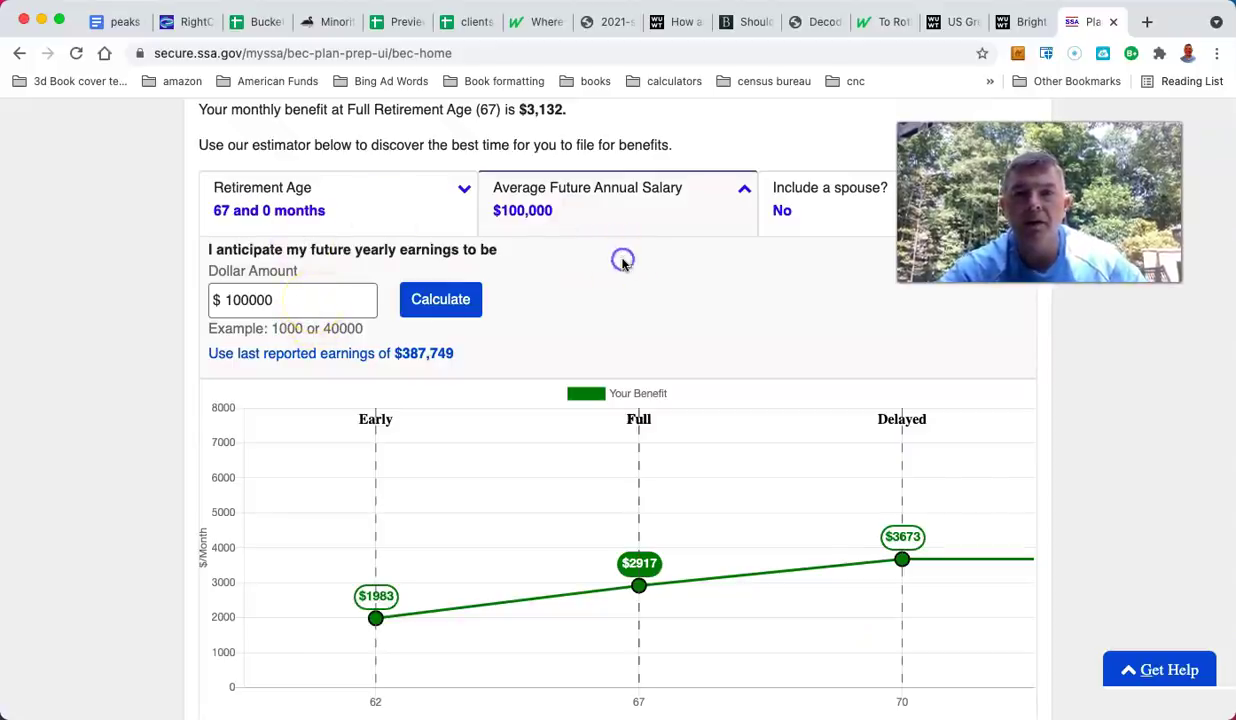
{"action": "scroll", "coordinate": [622, 263], "scroll_direction": "down", "scroll_amount": 1}
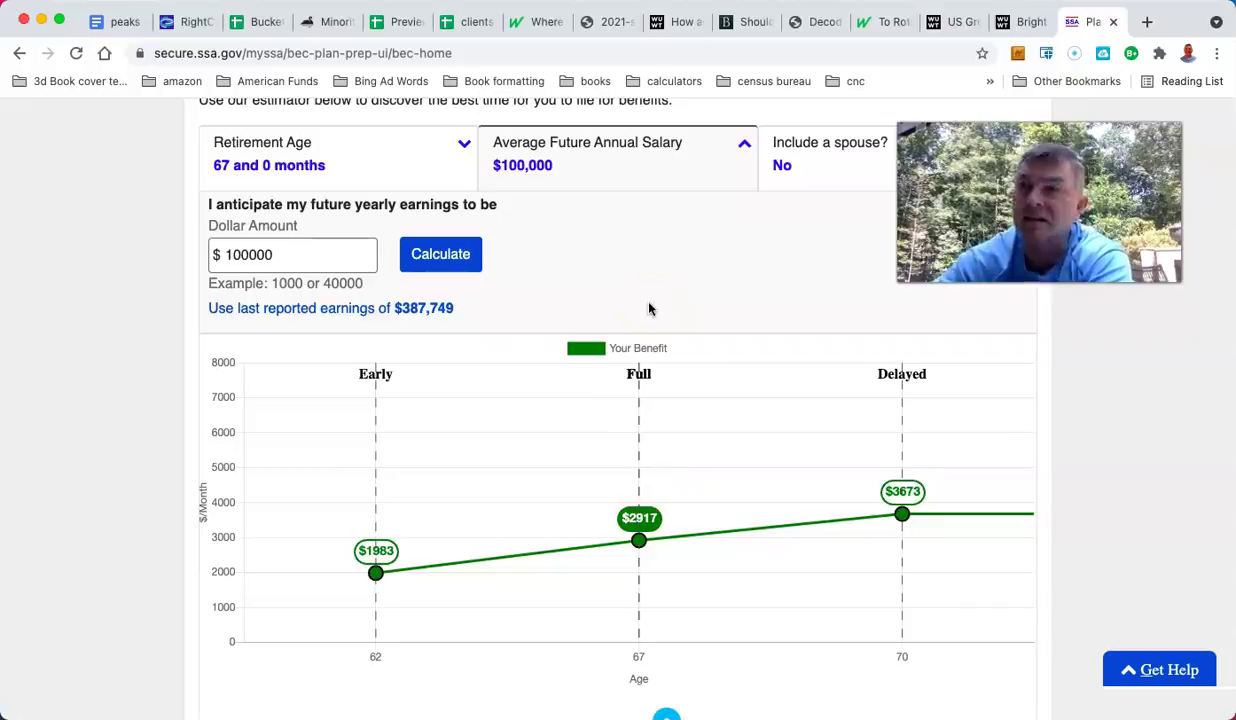
{"action": "left_click_drag", "start_coordinate": [290, 254], "coordinate": [135, 243]}
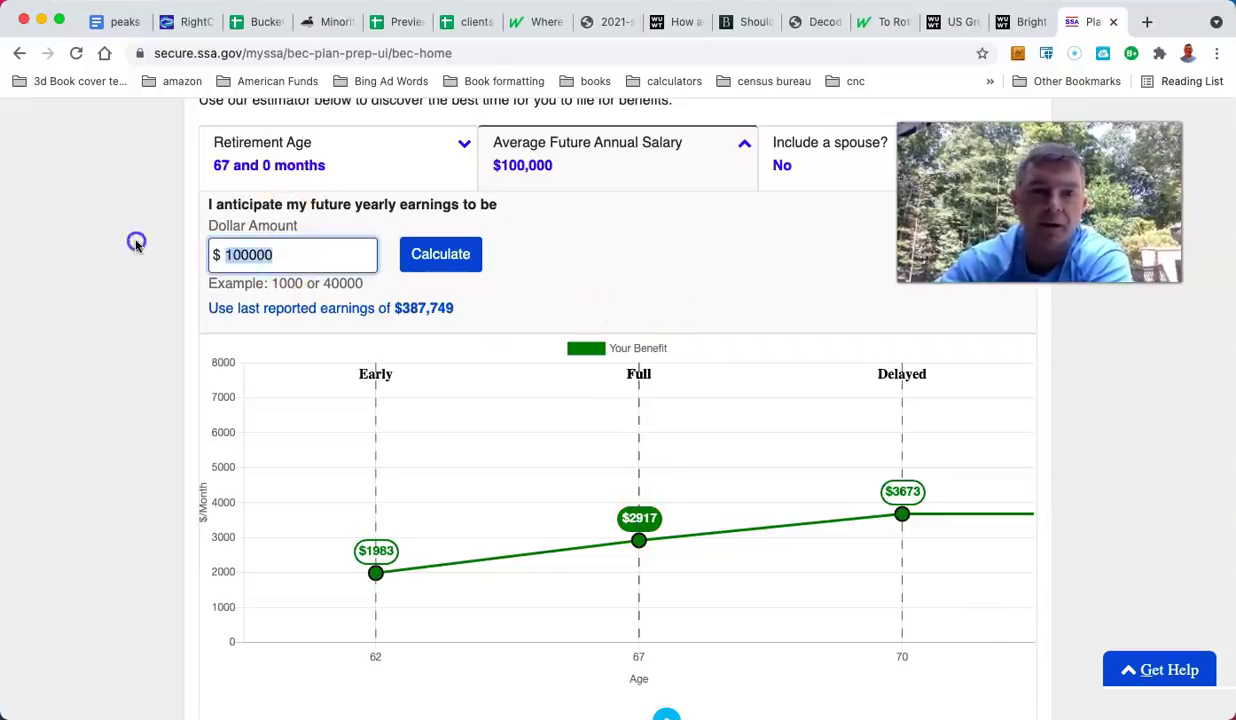
{"action": "type", "text": "40000"}
{"action": "left_click", "coordinate": [438, 254]}
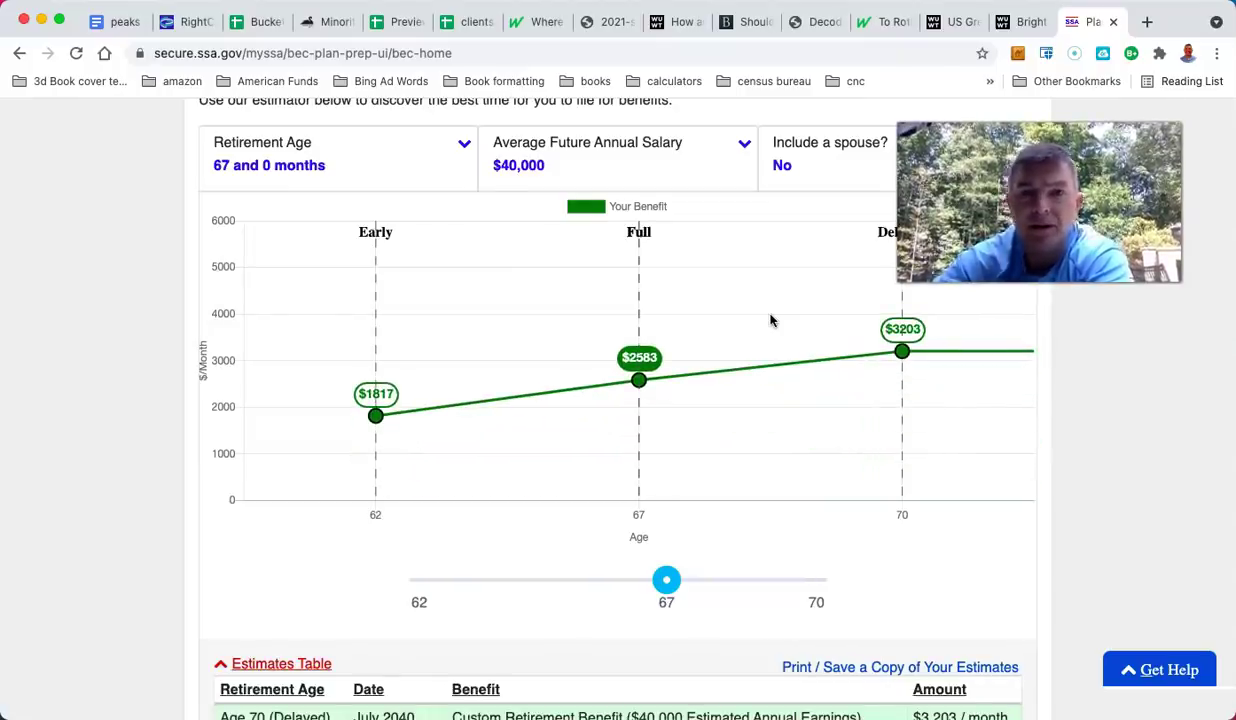
{"action": "scroll", "coordinate": [770, 320], "scroll_direction": "up", "scroll_amount": 5}
{"action": "scroll", "coordinate": [770, 320], "scroll_direction": "down", "scroll_amount": 3}
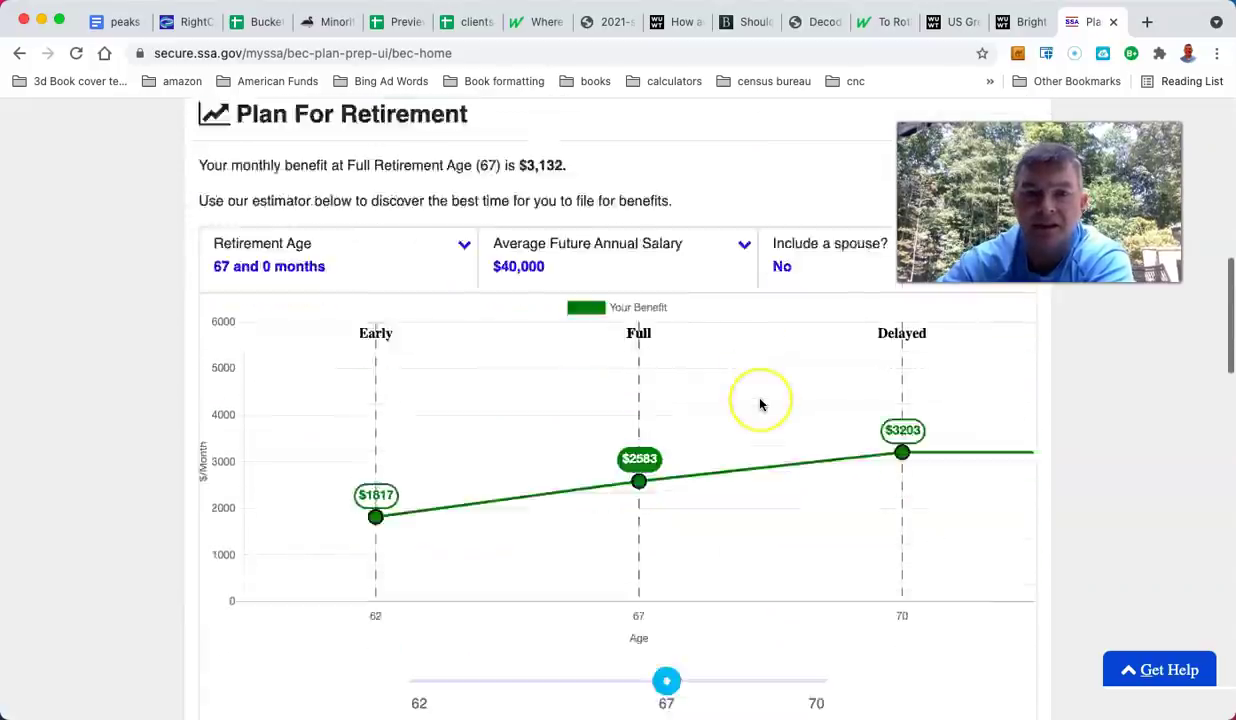
{"action": "scroll", "coordinate": [760, 404], "scroll_direction": "down", "scroll_amount": 3}
{"action": "scroll", "coordinate": [760, 404], "scroll_direction": "up", "scroll_amount": 3}
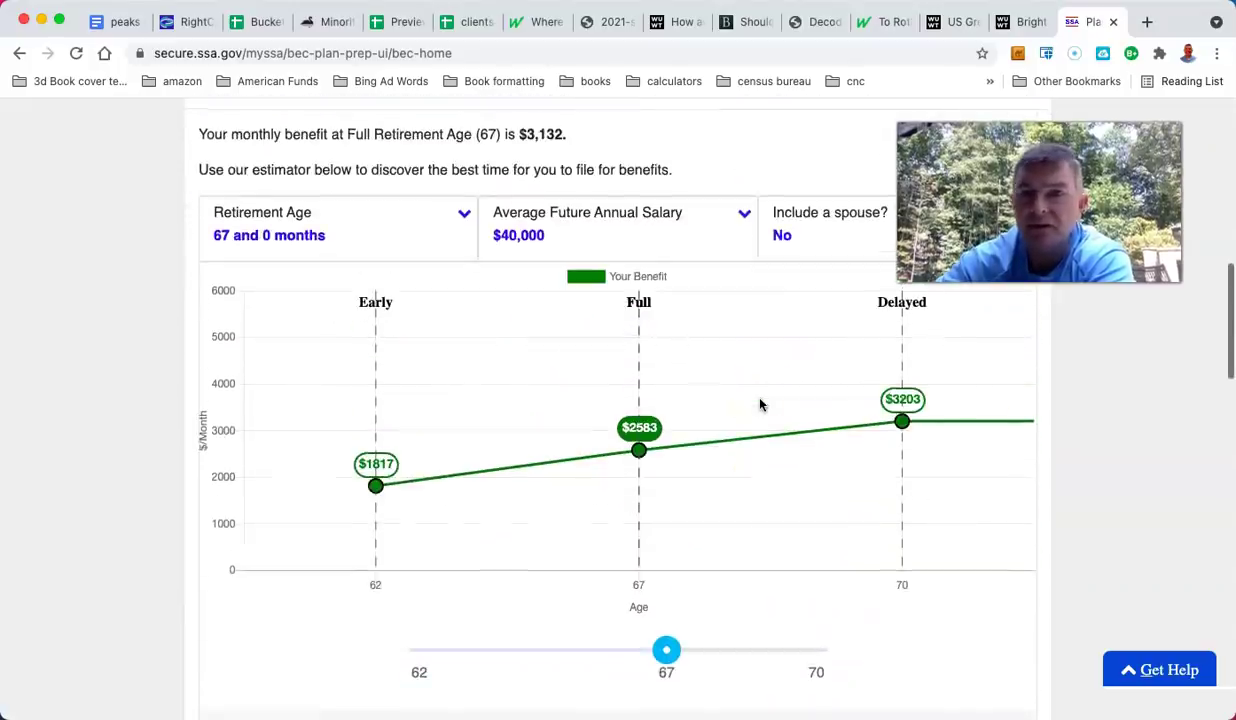